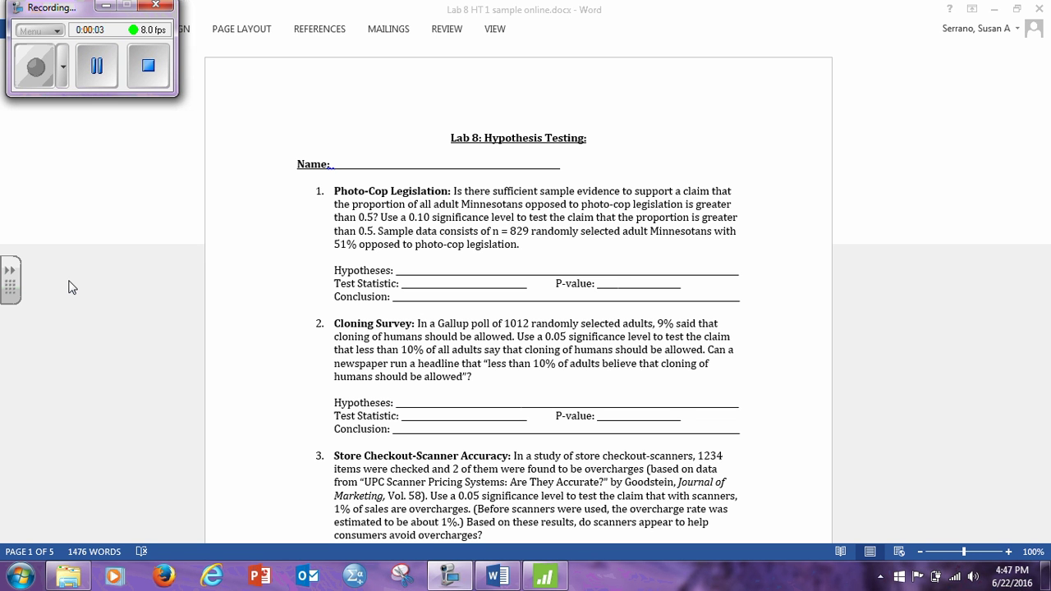
- Start a one-sample proportion test in Minitab using summarized data
click(102, 6)
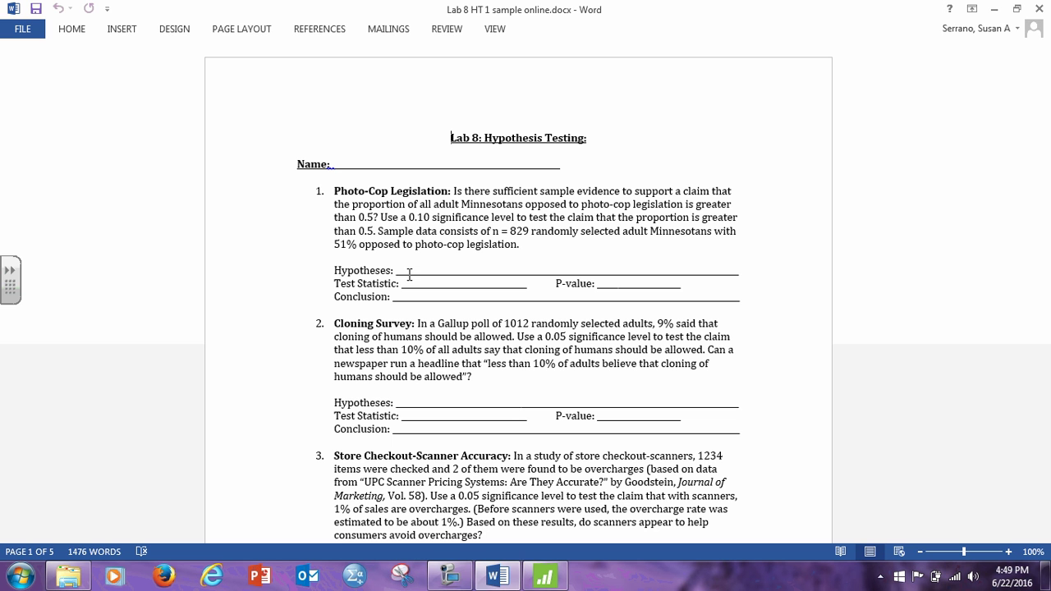
click(548, 578)
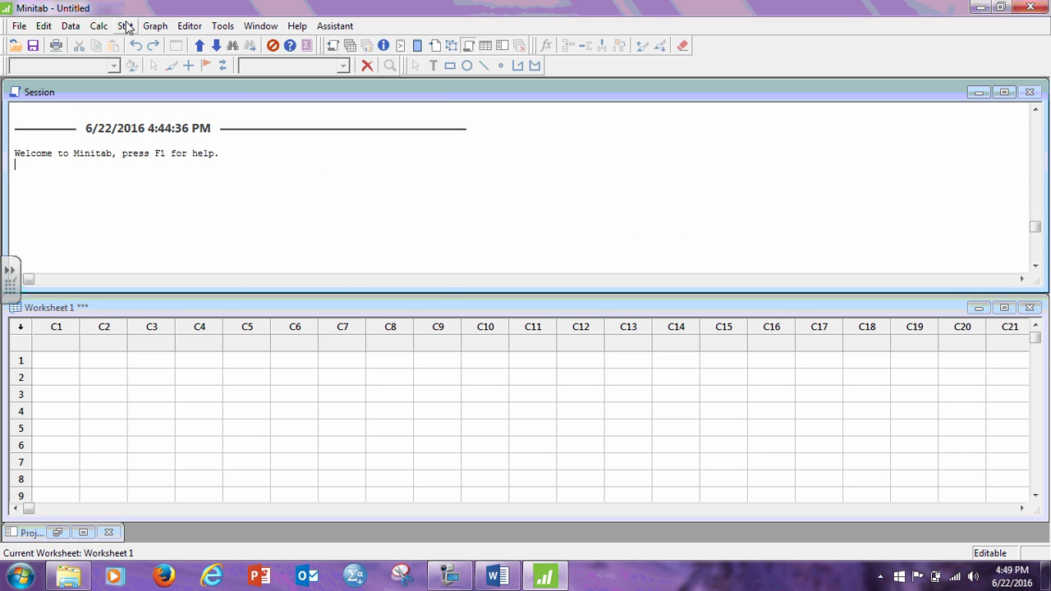
click(125, 27)
mouse_move(255, 49)
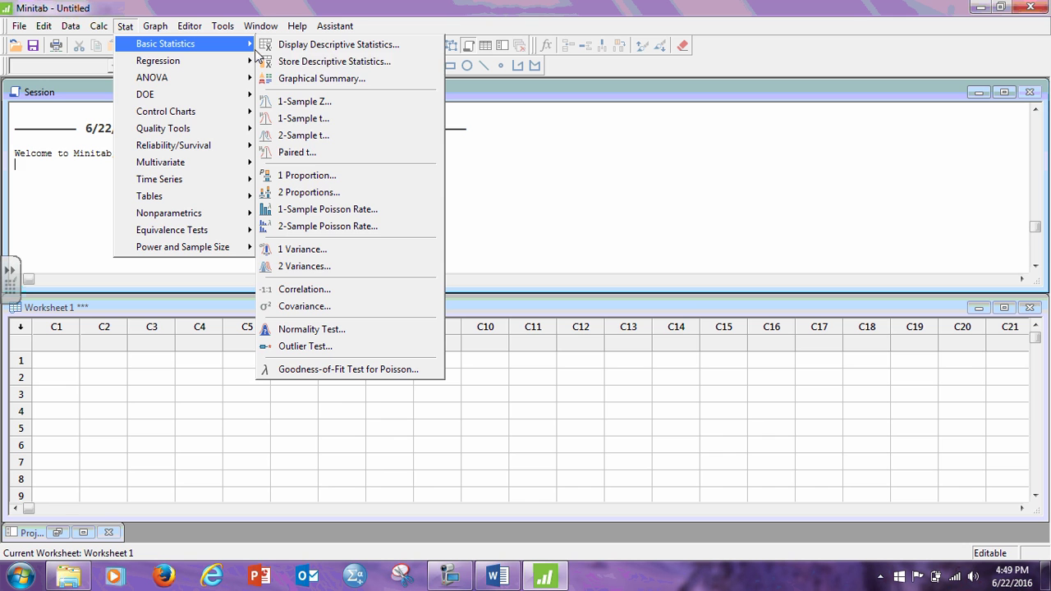
click(316, 175)
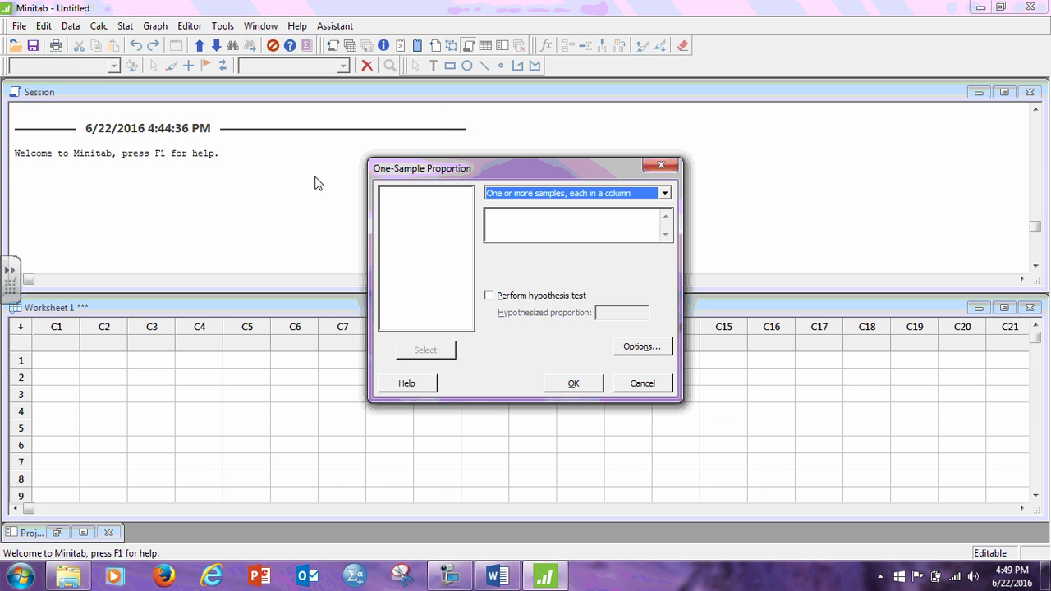
click(664, 193)
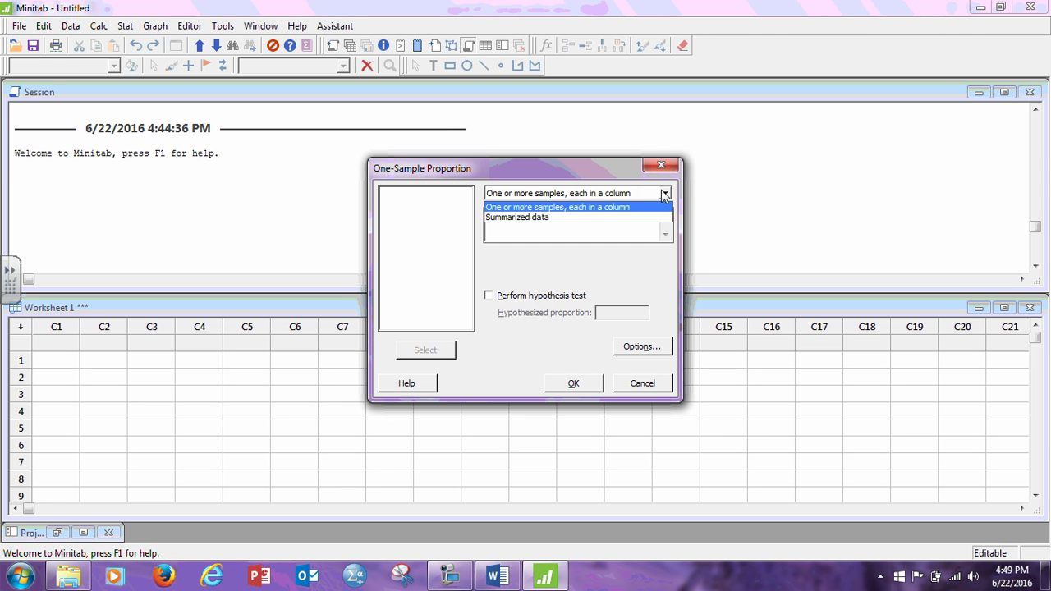
click(621, 217)
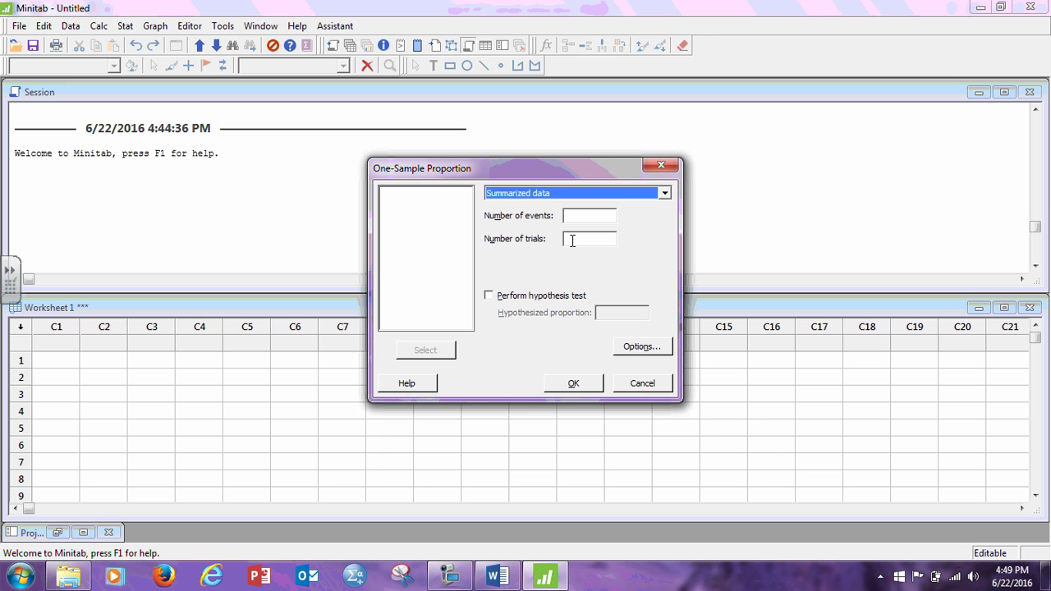
- Enter 829 trials and 423 events, and test against a hypothesized proportion of .5
click(572, 240)
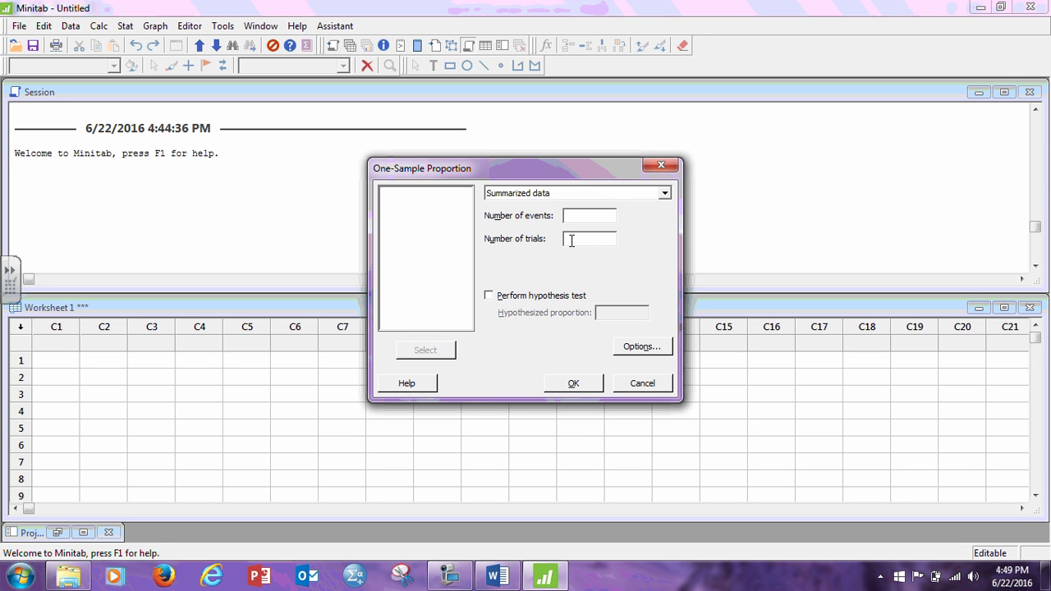
text(829)
click(582, 214)
text(423)
click(492, 299)
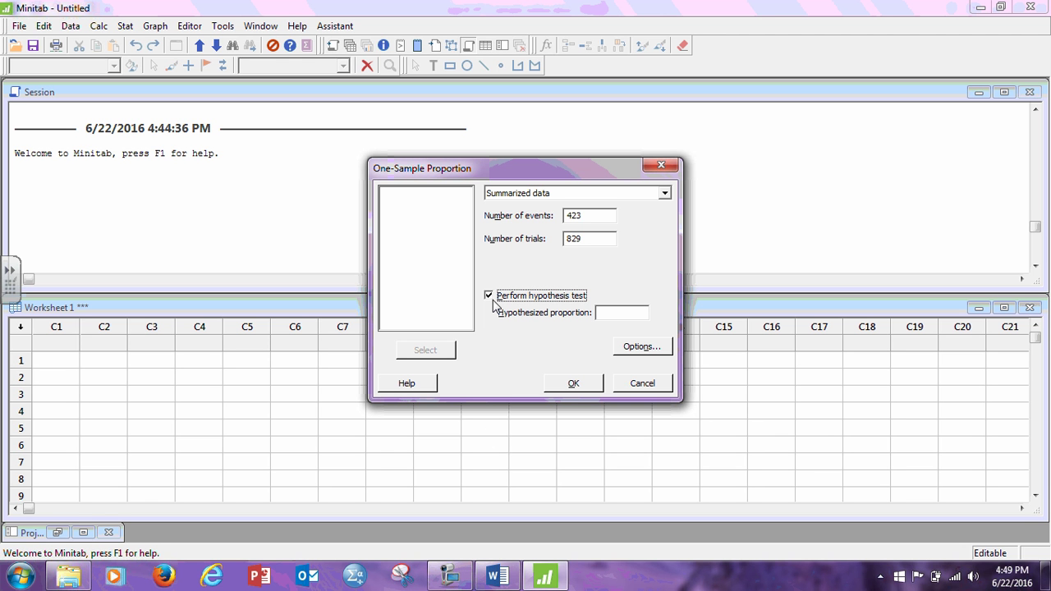
click(610, 312)
text(.5)
- Keep the Exact method and set the alternative to proportion > hypothesized proportion
click(646, 351)
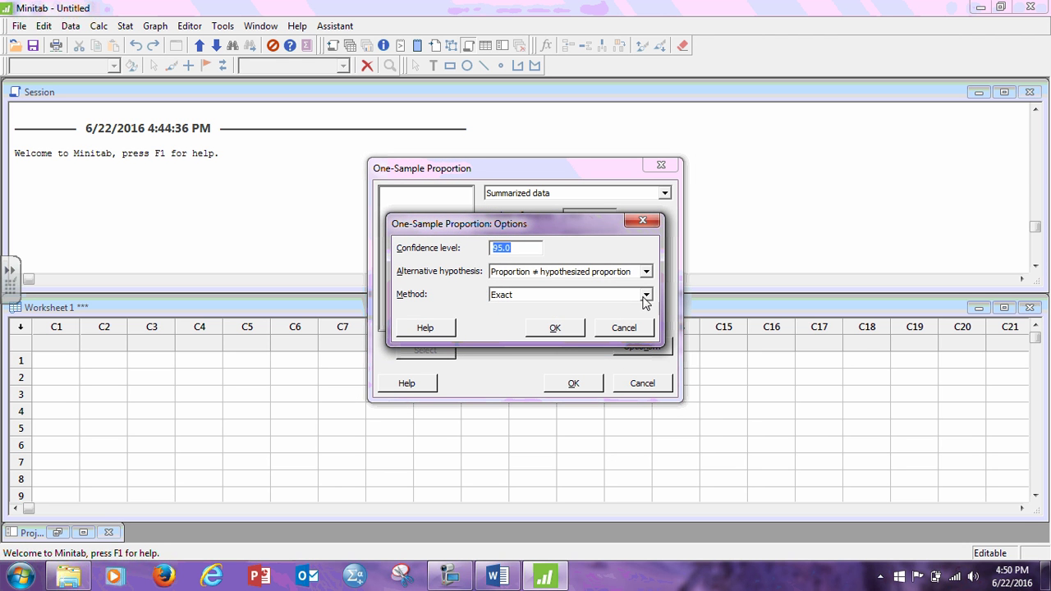
click(645, 295)
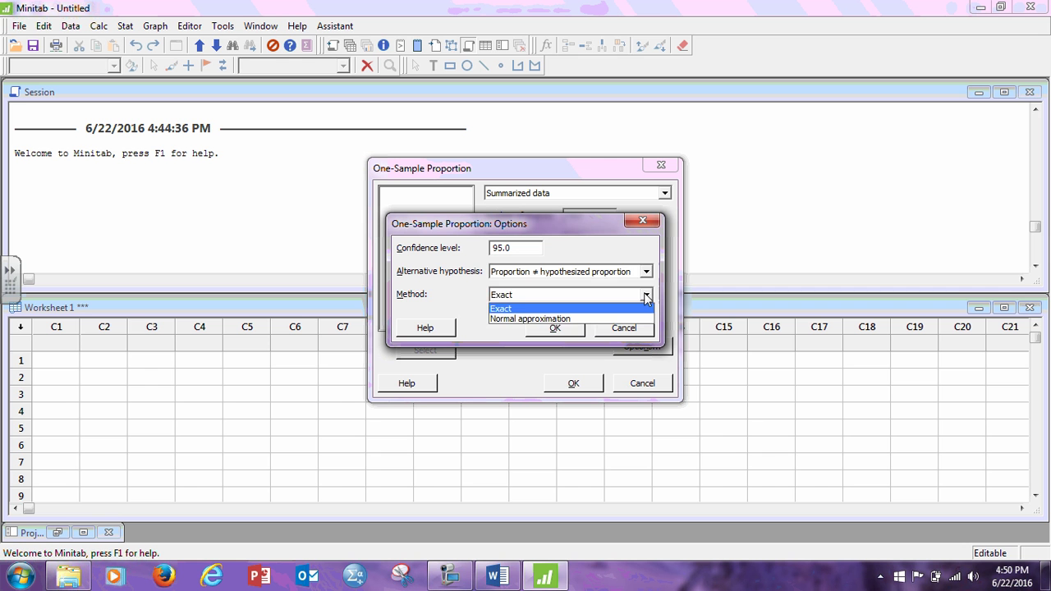
click(645, 293)
click(648, 273)
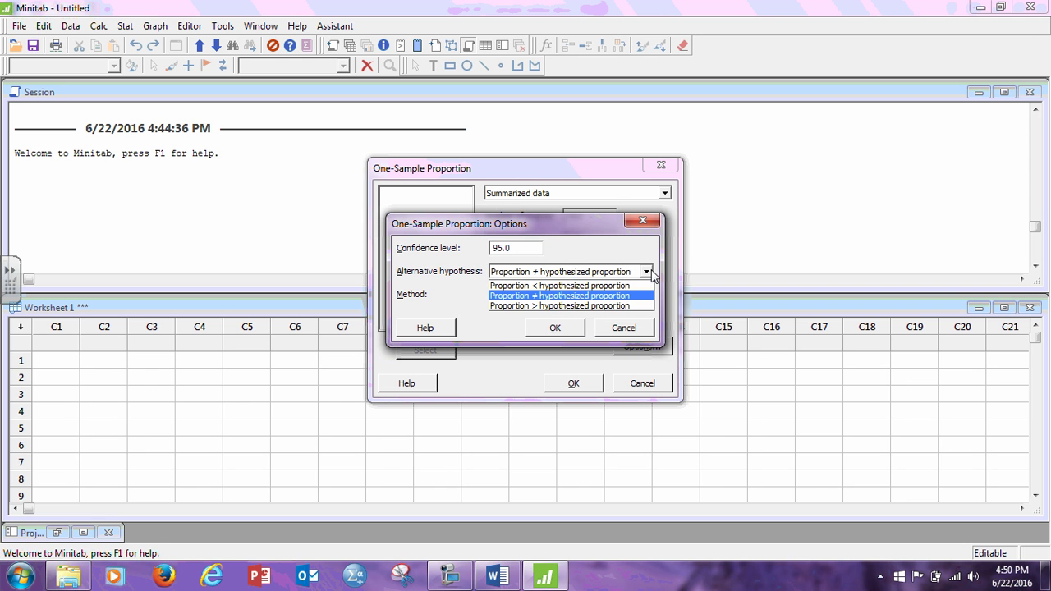
click(509, 305)
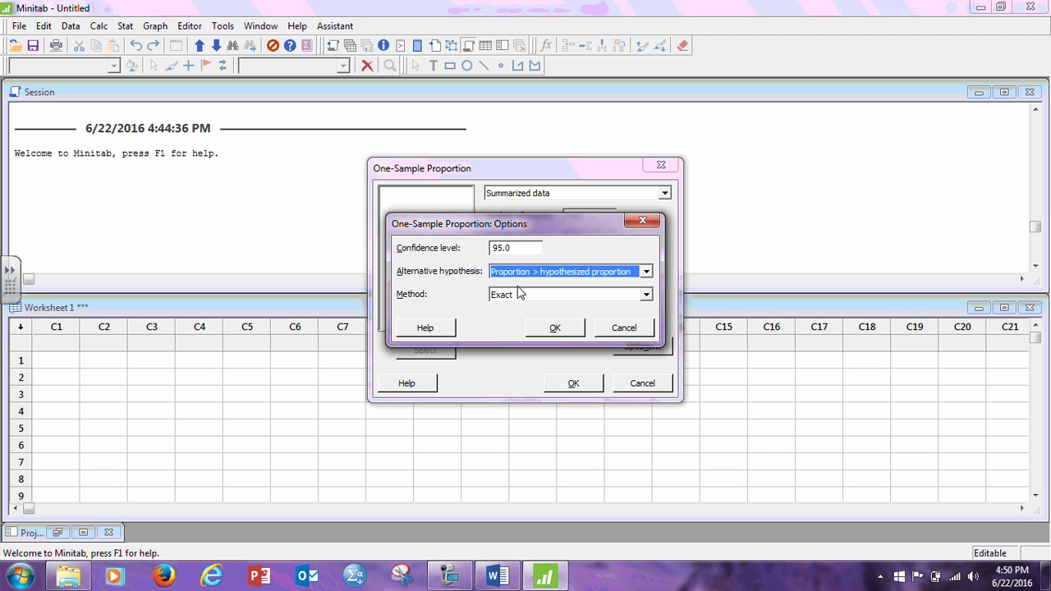
click(555, 328)
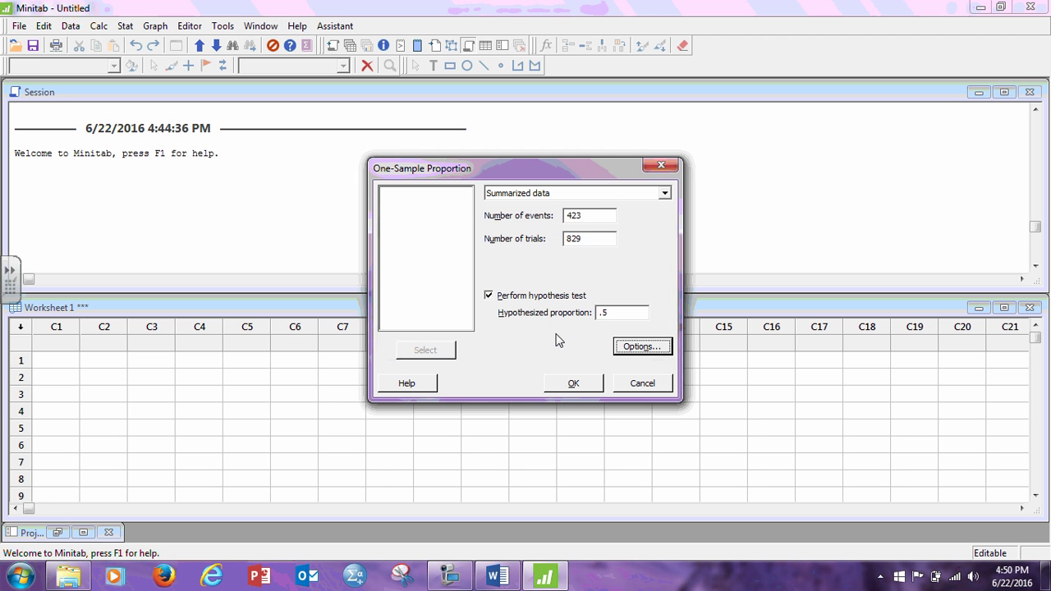
- Run the one-proportion test (exact p-value 0.289) and compare its results with the Word worksheet
click(571, 384)
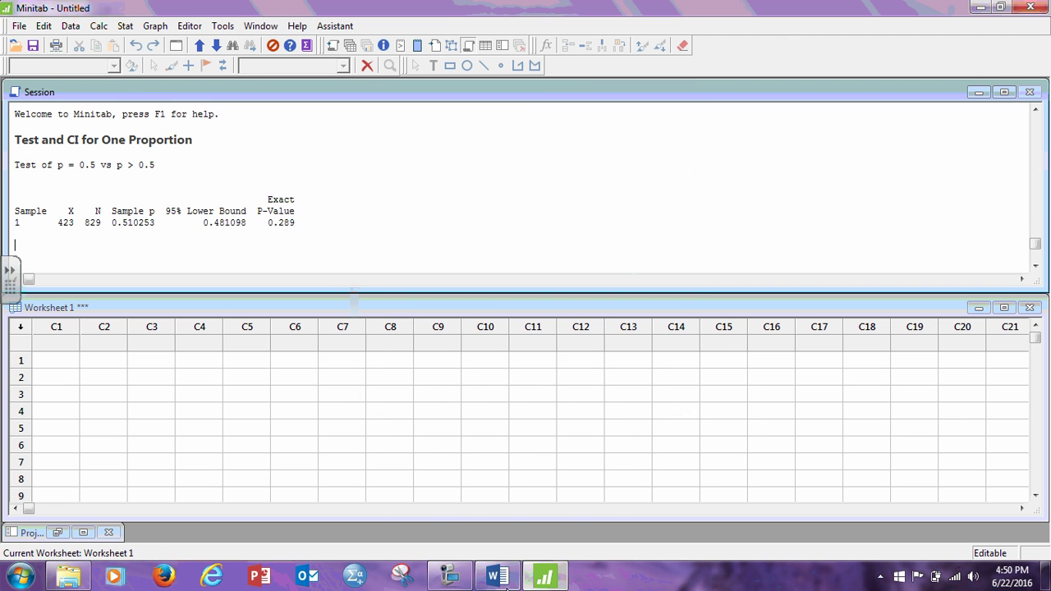
click(497, 577)
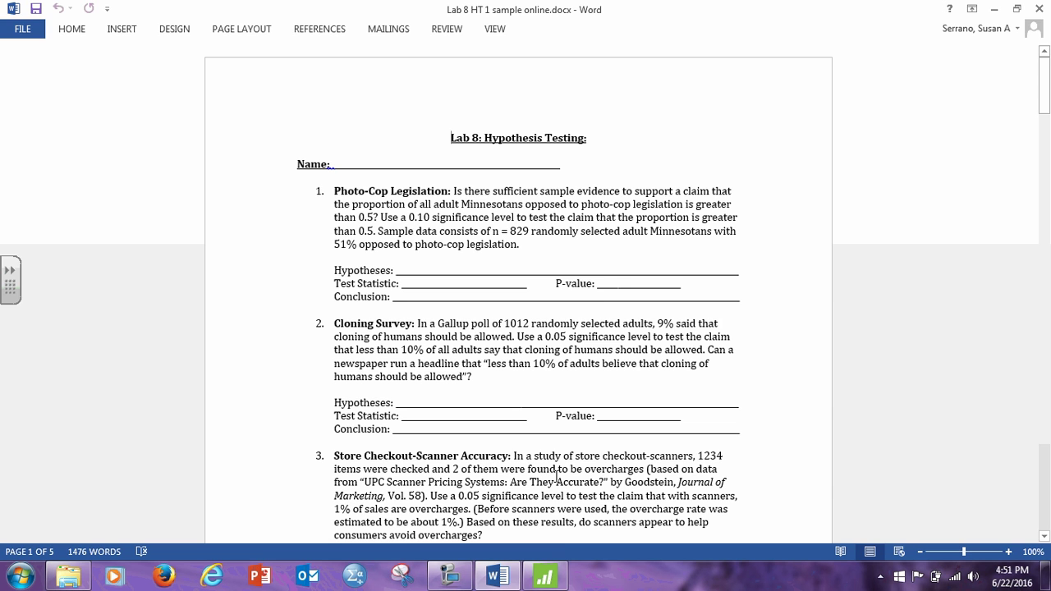
click(567, 514)
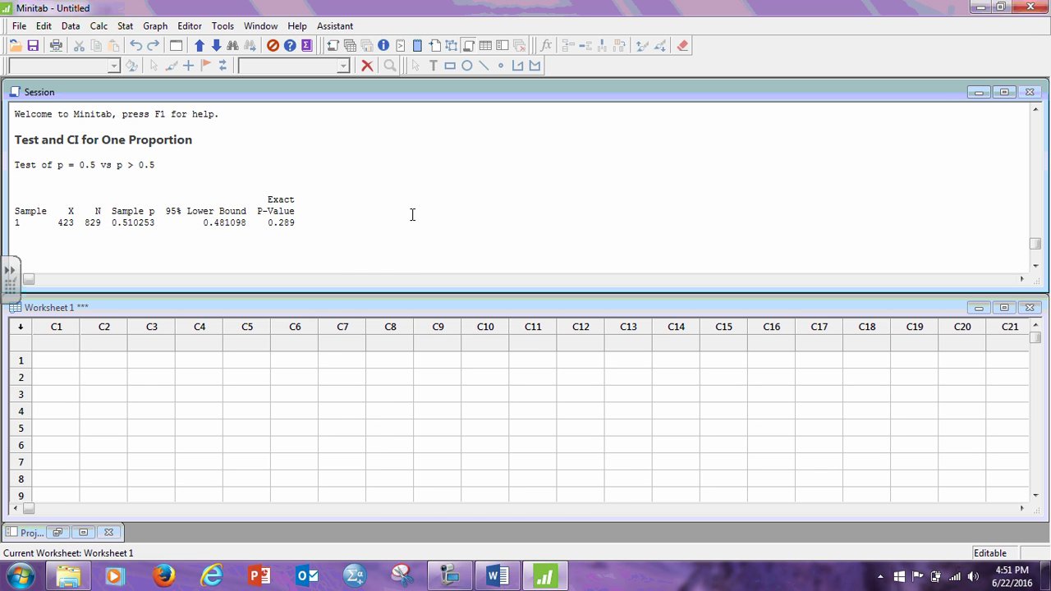
click(497, 576)
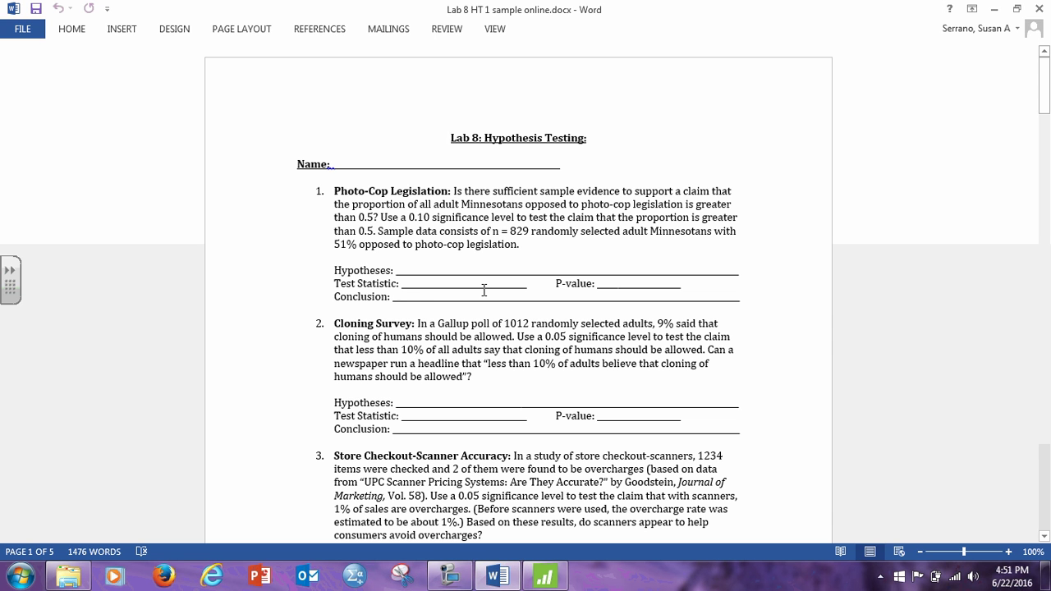
click(556, 577)
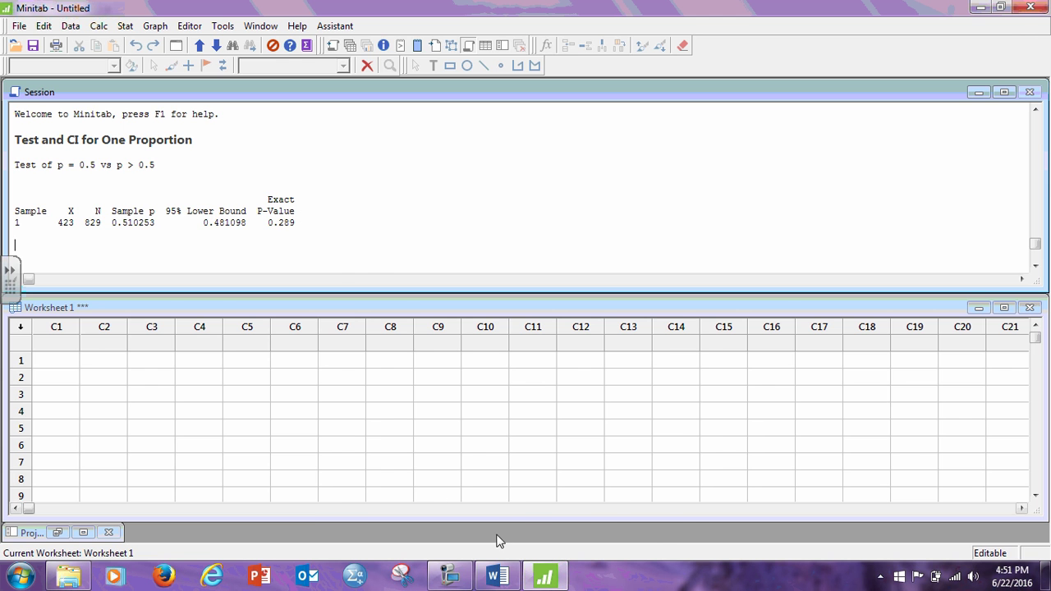
click(497, 576)
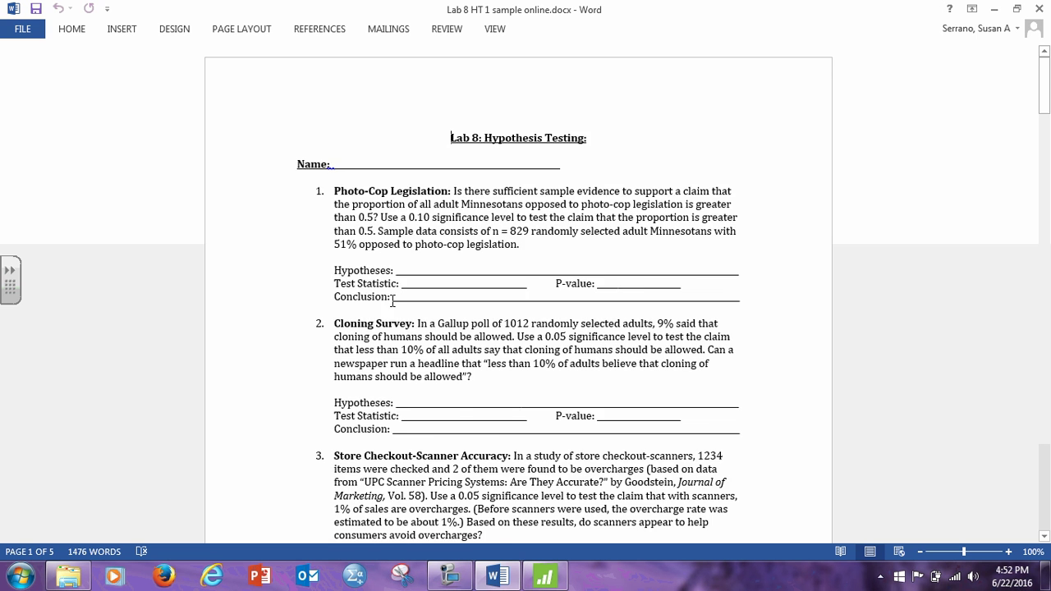
- Scroll to question 5, Monitoring Lead in Air, and highlight 'mean' in its claim
scroll(393, 301, down, 3)
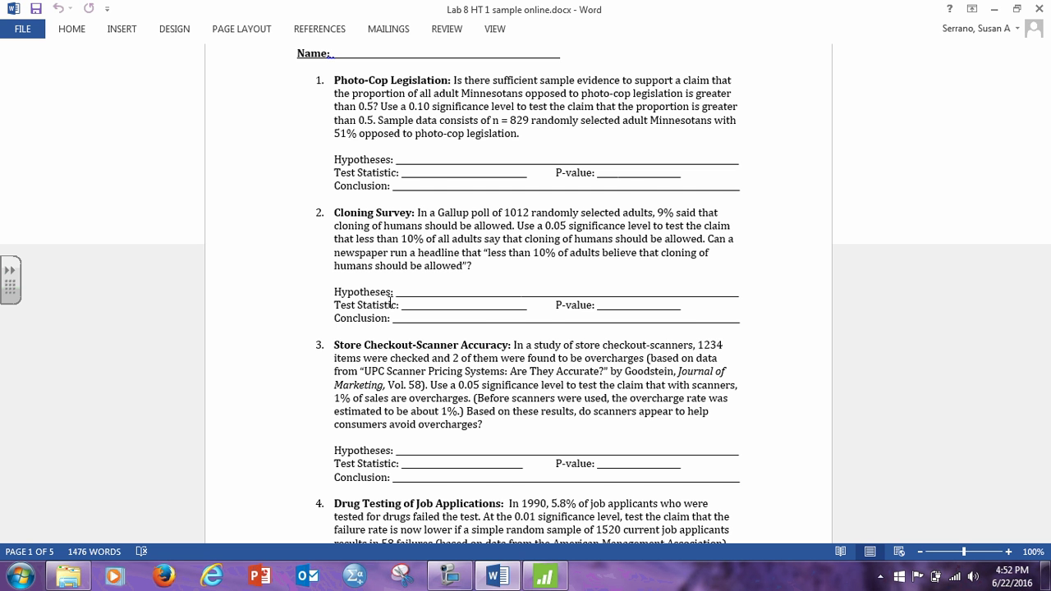
scroll(390, 303, down, 8)
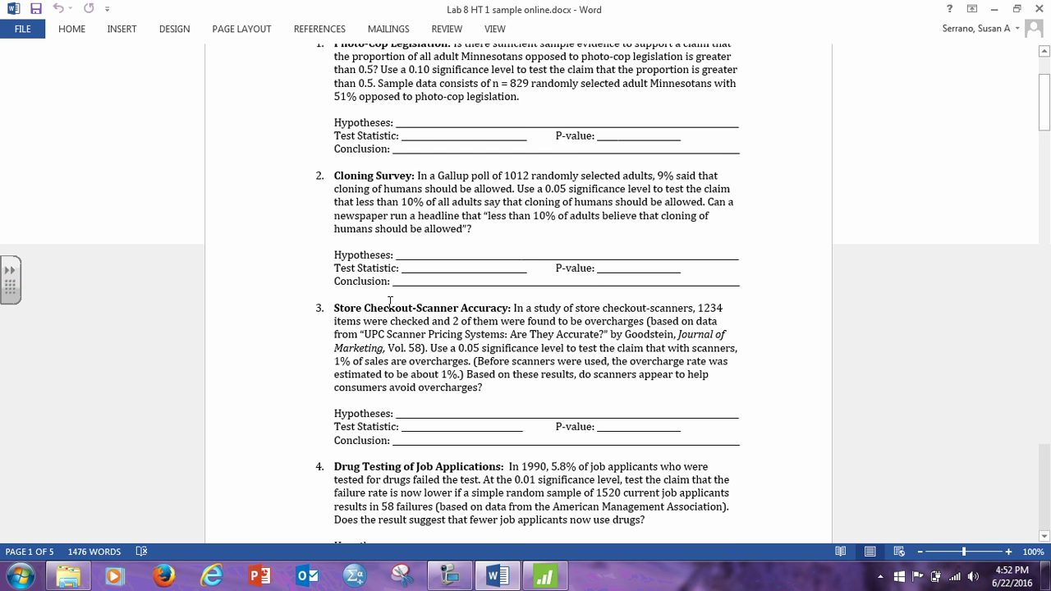
scroll(396, 332, down, 5)
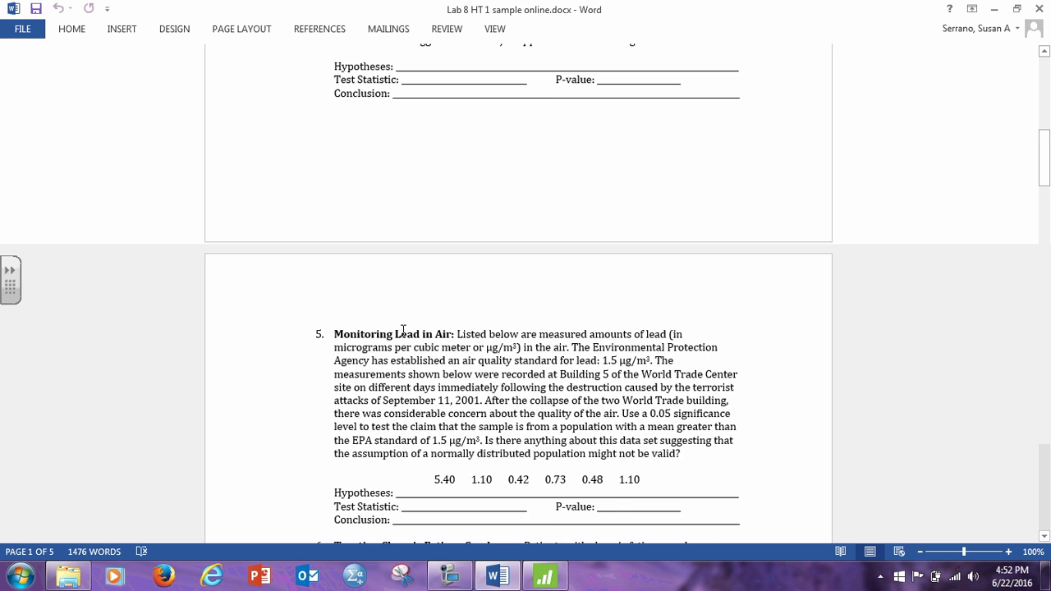
scroll(402, 331, down, 2)
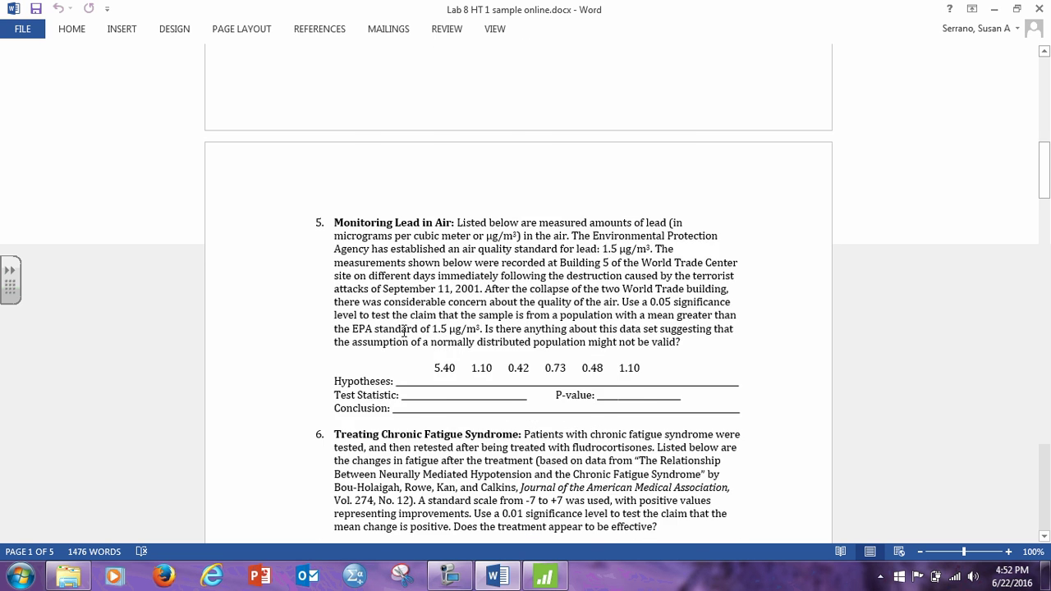
scroll(403, 330, down, 3)
scroll(404, 331, down, 4)
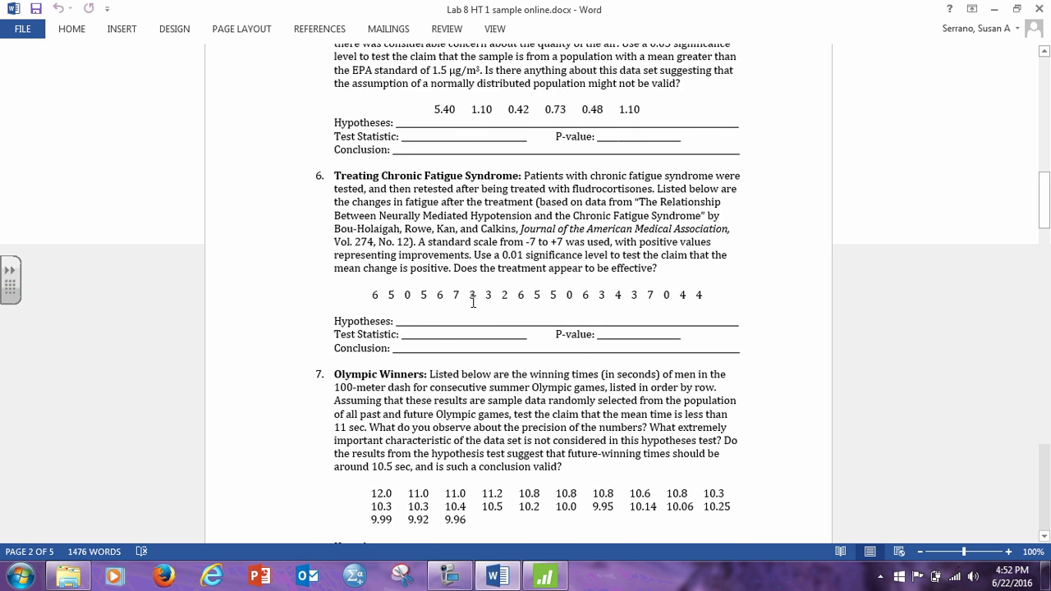
scroll(473, 302, up, 6)
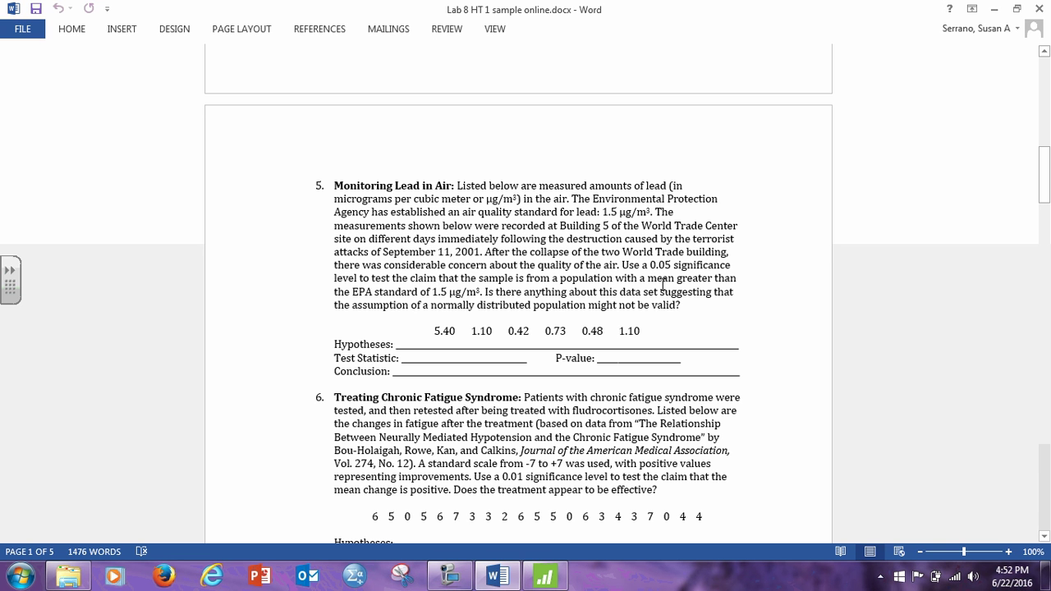
drag(648, 278, 675, 277)
click(757, 339)
- Name Minitab worksheet column C1 'lead'
click(551, 574)
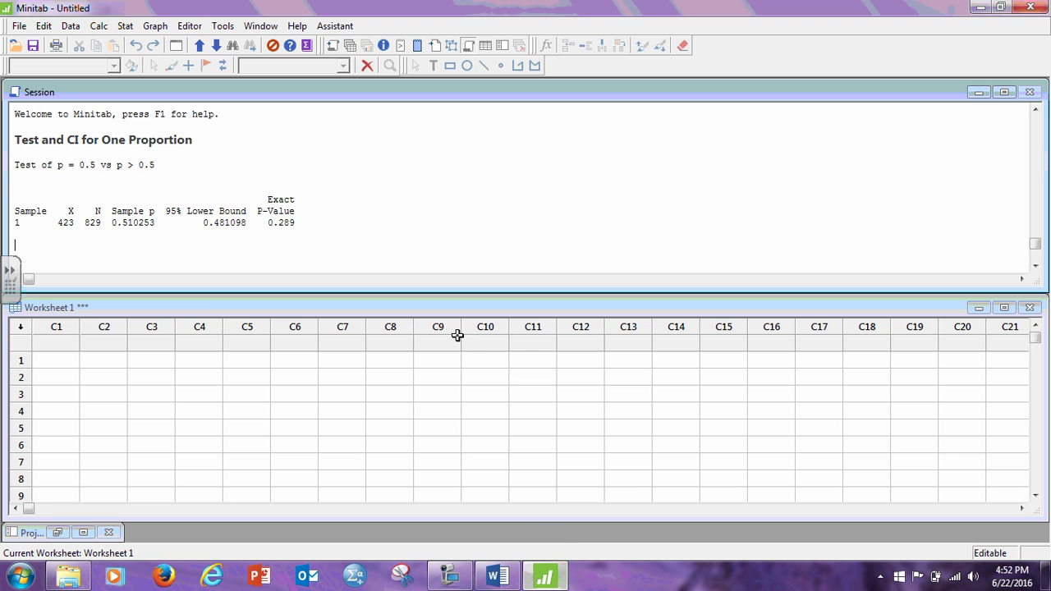
click(64, 346)
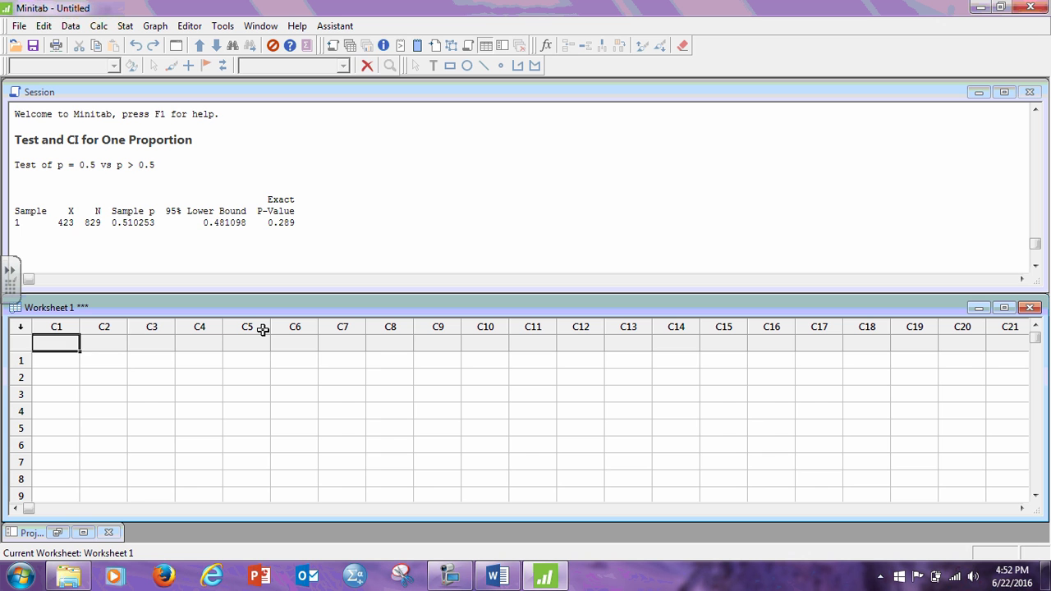
text(lead)
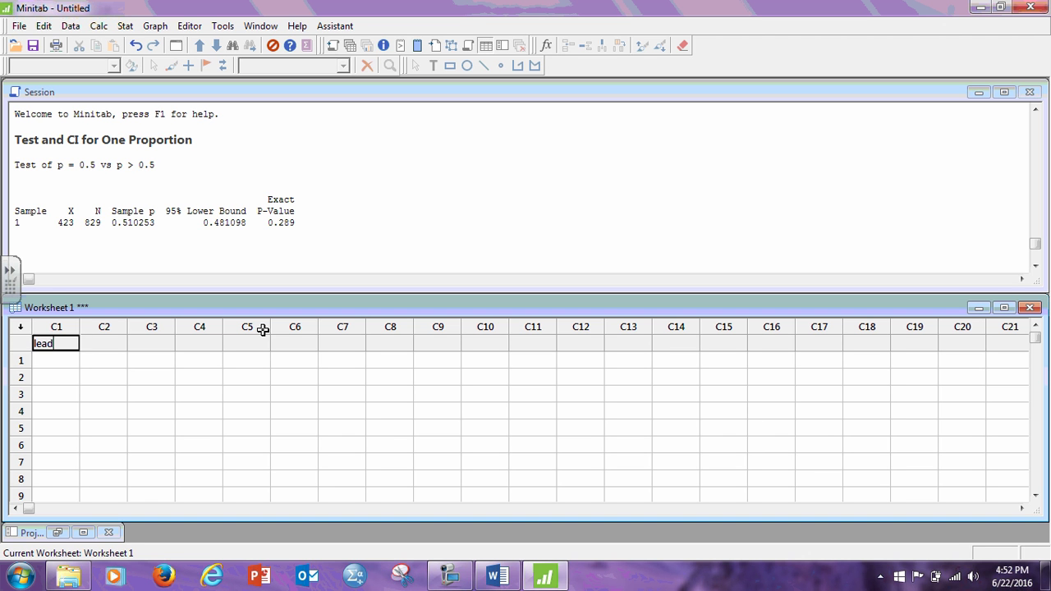
key(Return)
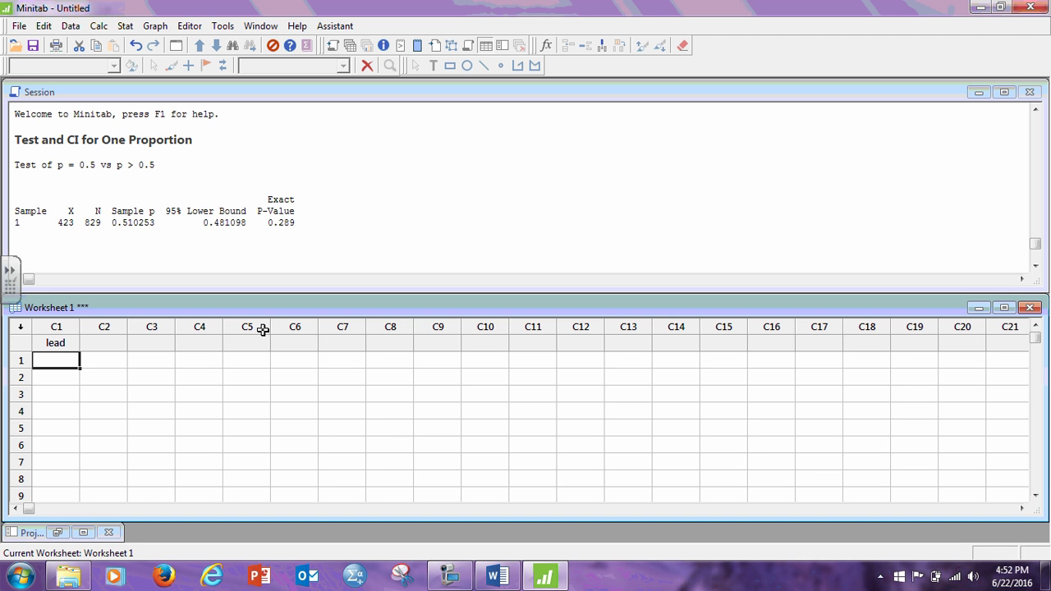
- Enter the lead values 5.4, 1.1, 0.42, 0.73, 0.48 and 1.10 in rows 1–6
text(5.4)
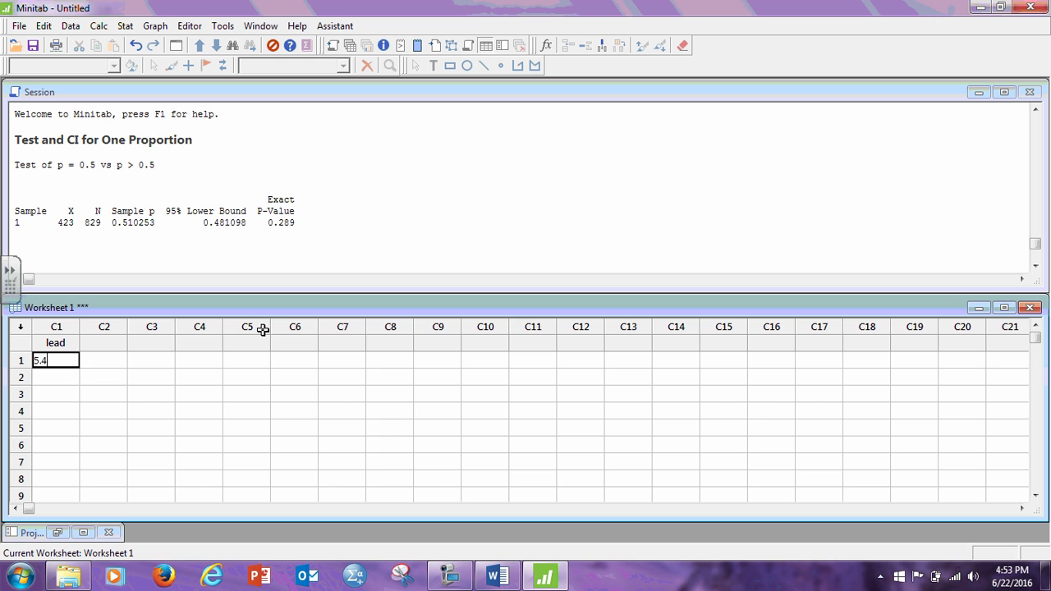
key(Return)
text(1)
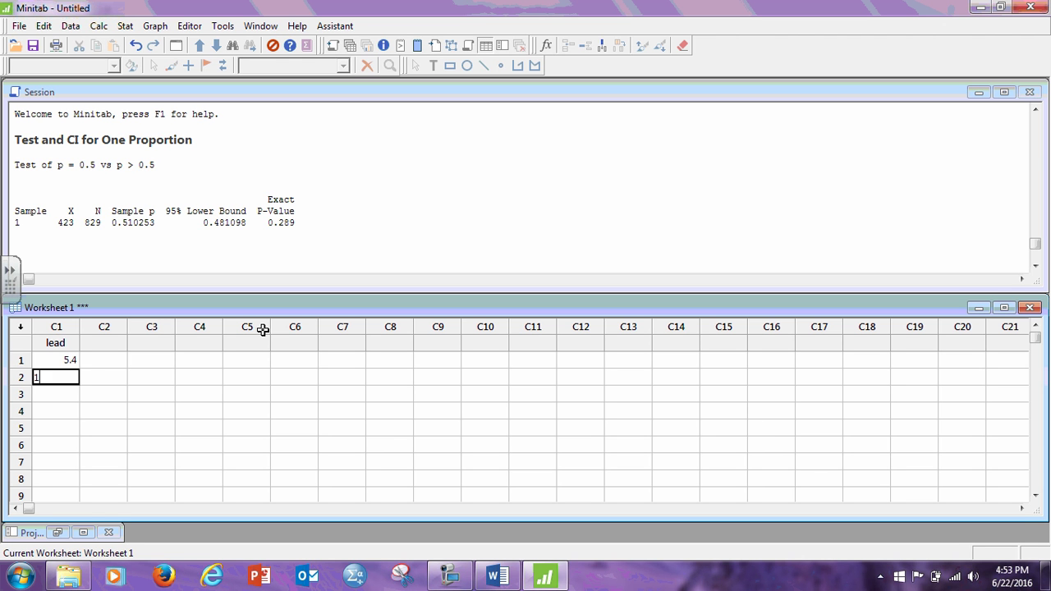
text(.1)
key(Return)
text(.42)
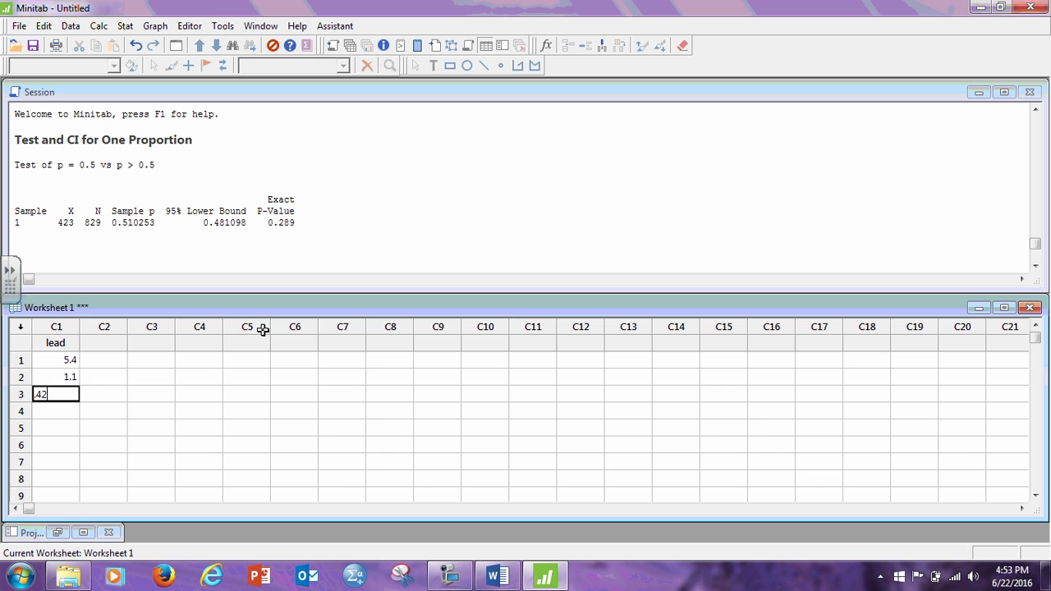
key(Return)
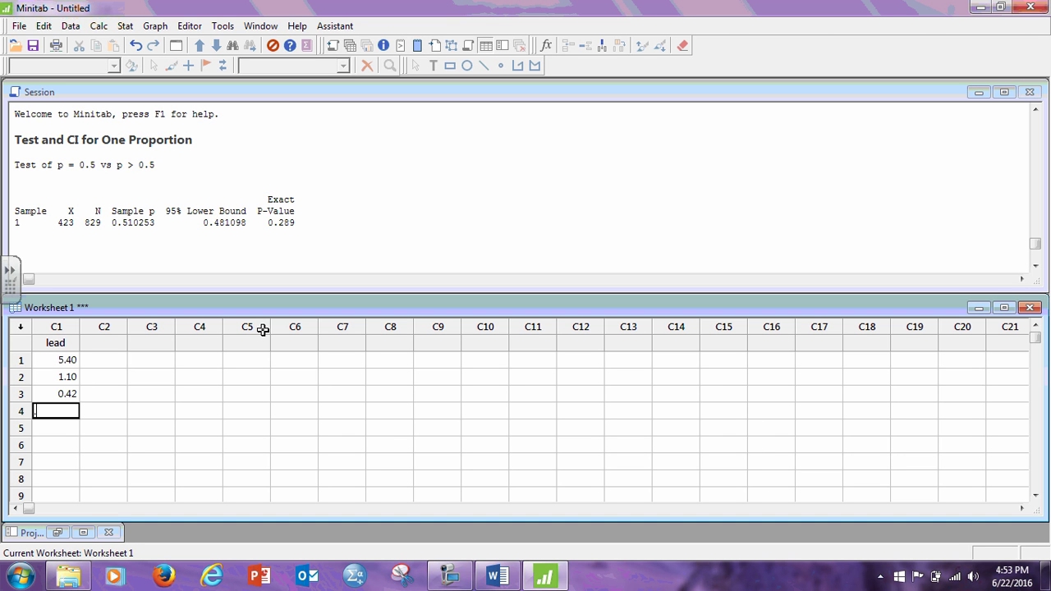
text(.73)
key(Return)
text(.48)
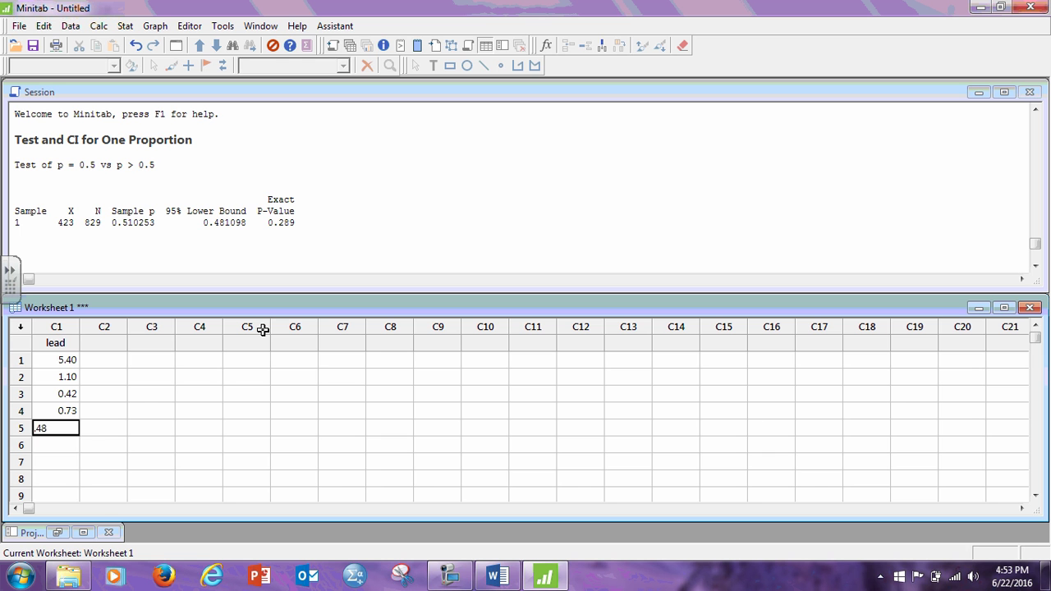
key(Return)
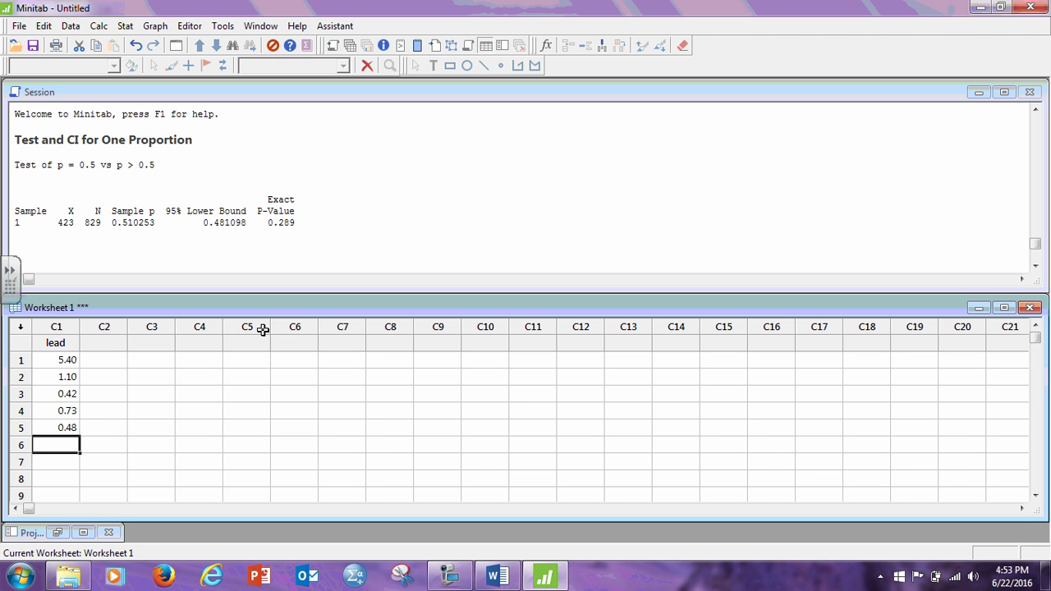
text(1.10)
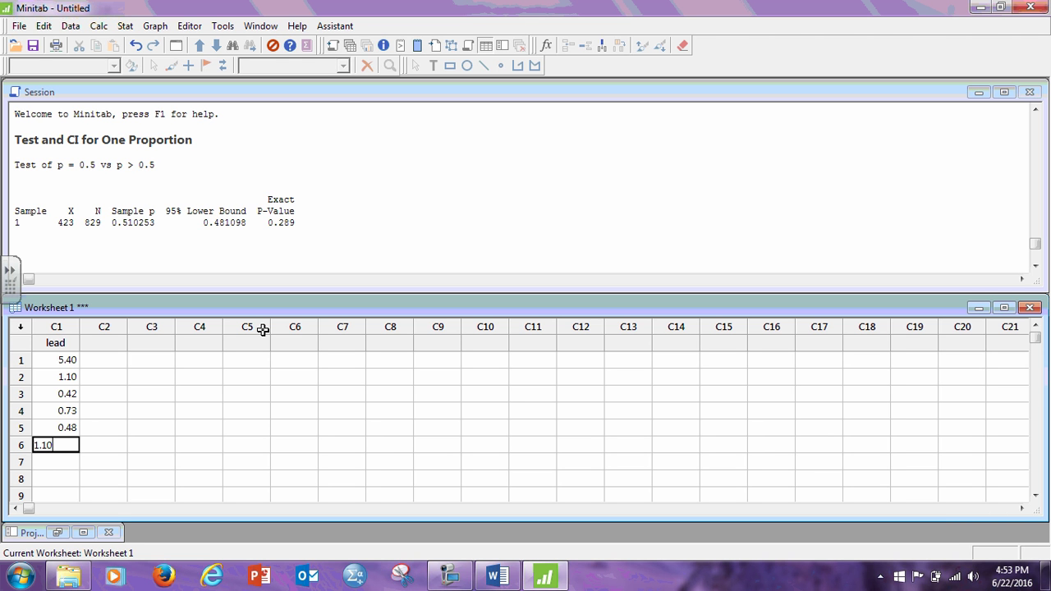
key(Return)
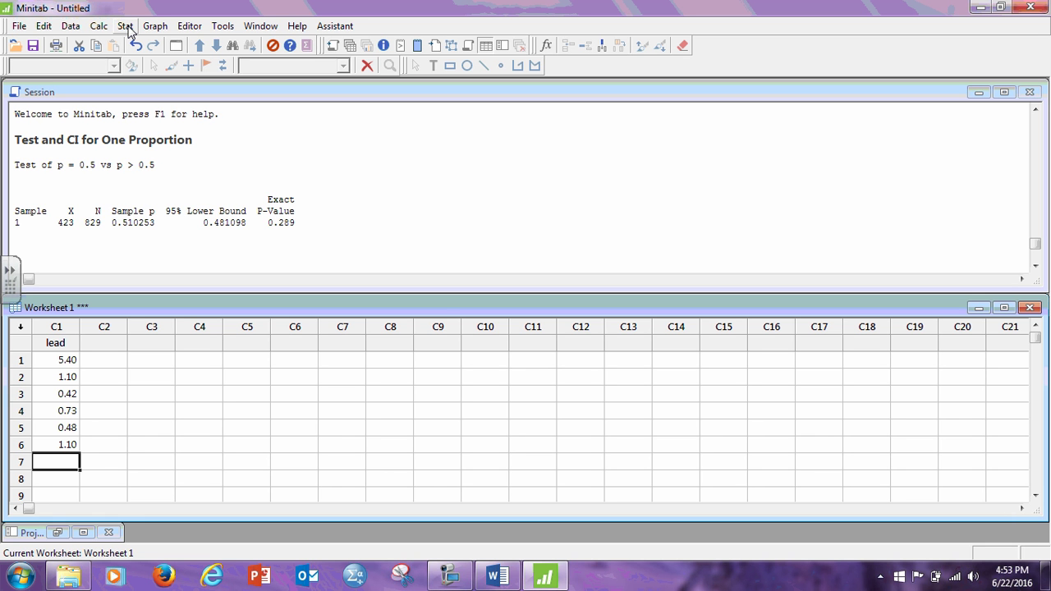
- Set up a 1-Sample t on the lead column with hypothesis testing on, then check the Word worksheet
click(124, 26)
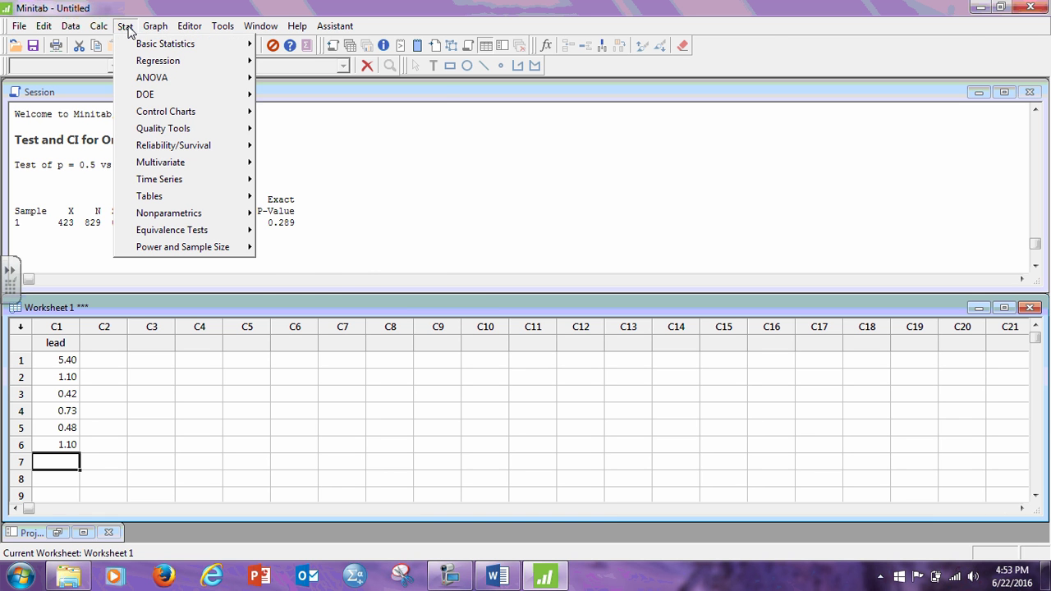
click(324, 123)
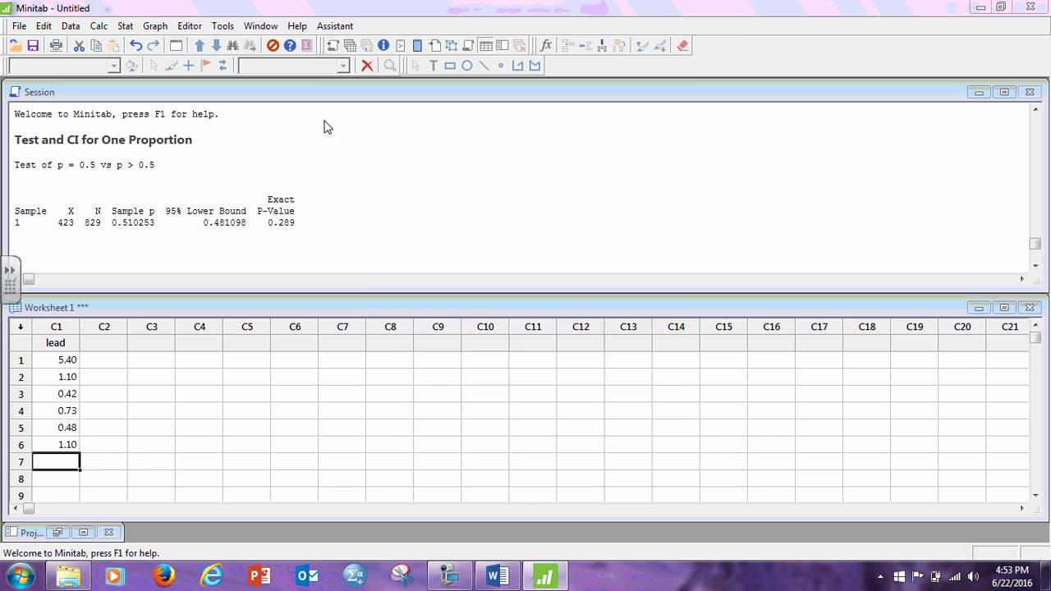
click(586, 224)
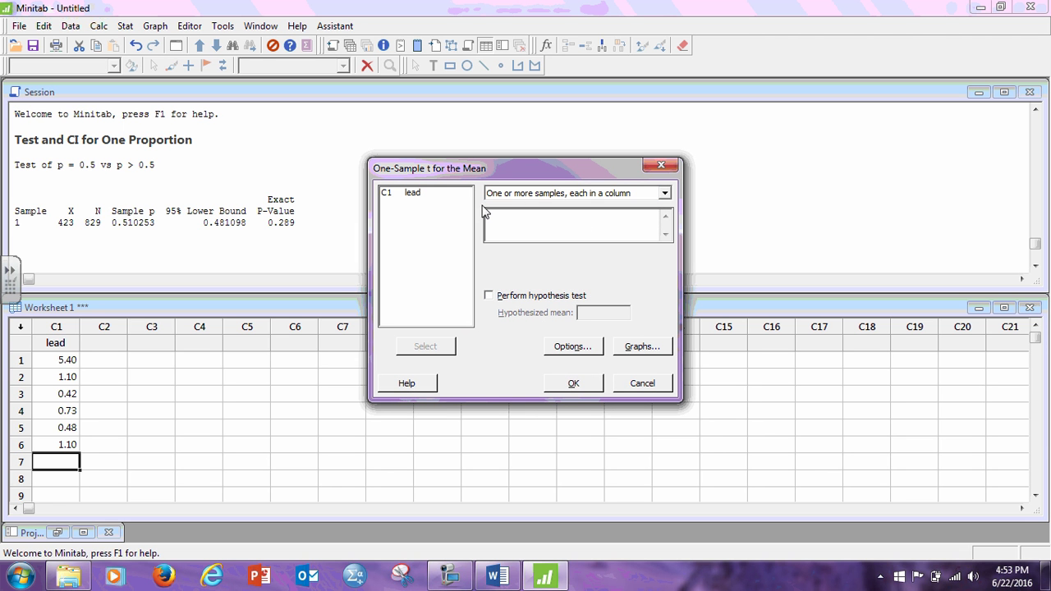
double_click(420, 197)
click(489, 297)
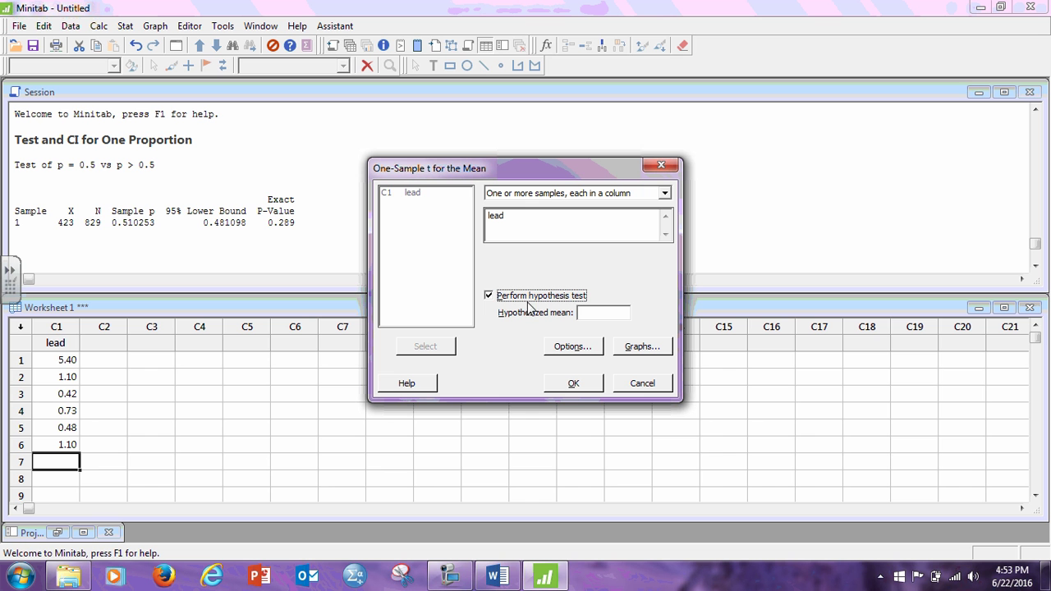
click(601, 313)
click(497, 576)
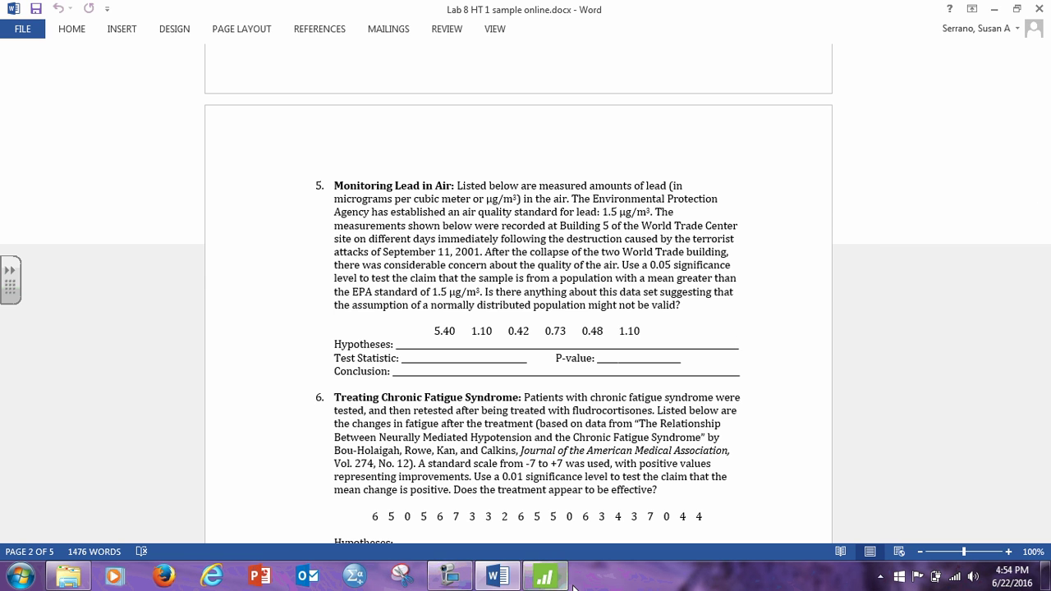
- Run the t test of lead against mean 1.5 with a greater-than alternative (T 0.05, P 0.481)
click(546, 577)
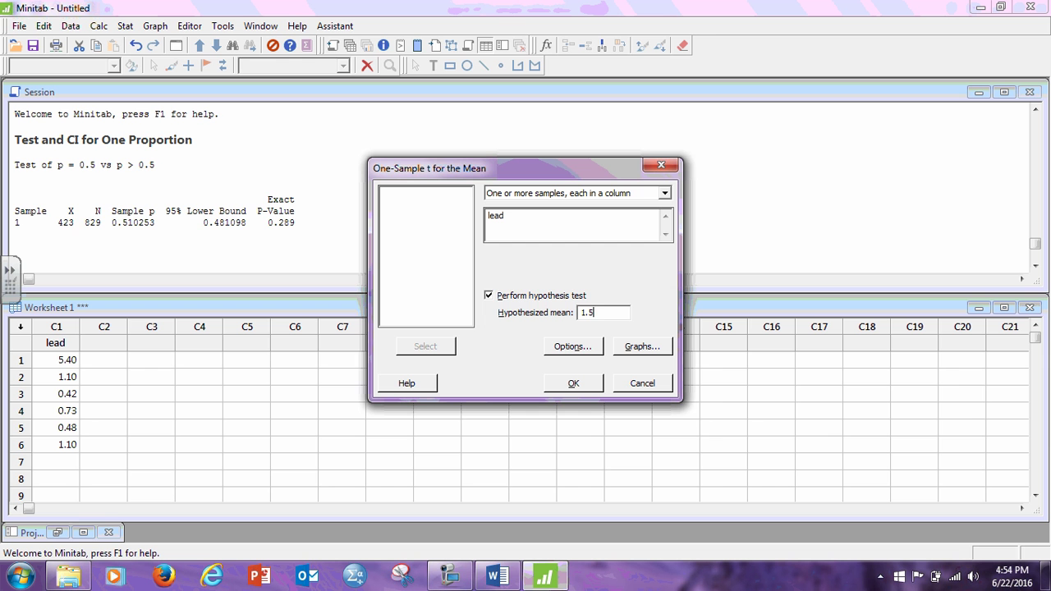
click(581, 347)
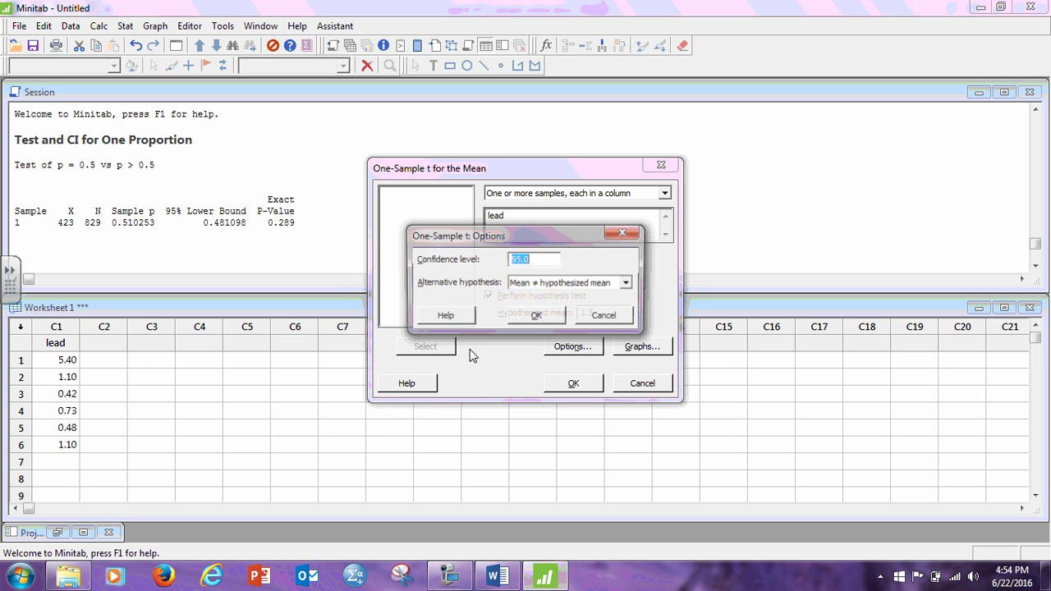
click(627, 284)
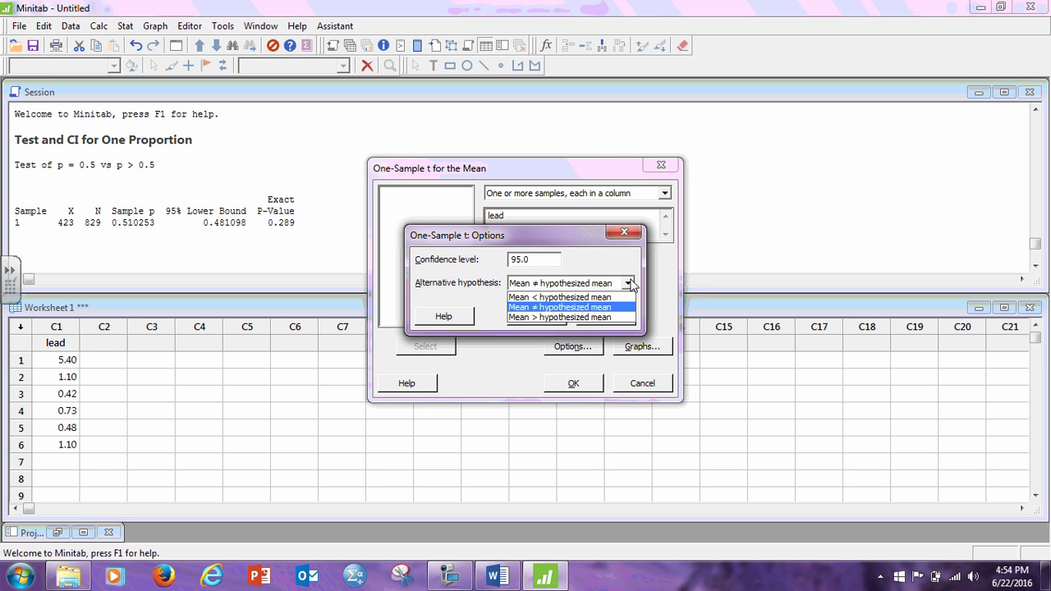
click(621, 317)
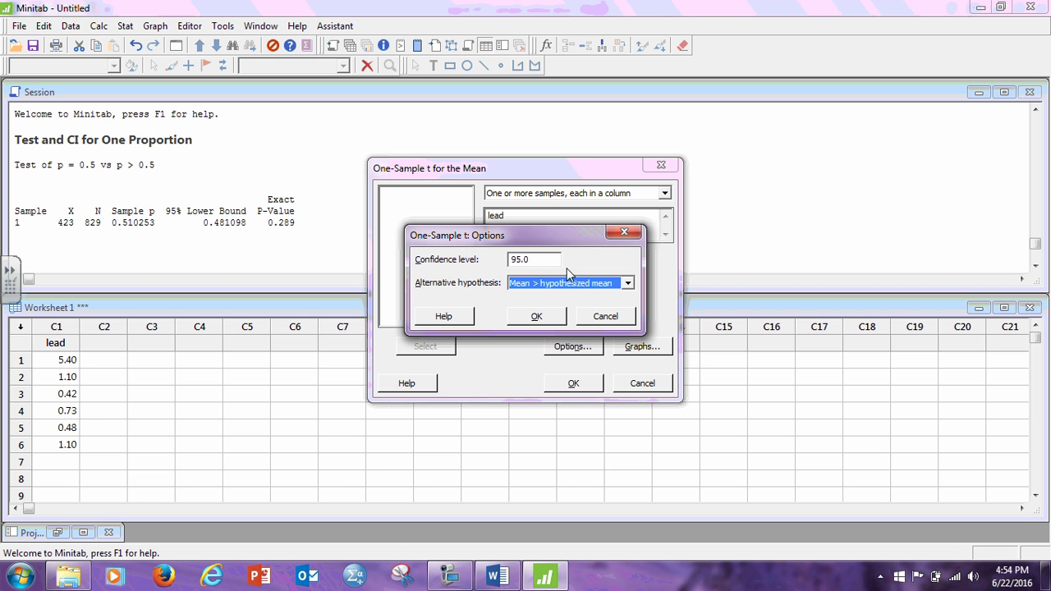
click(537, 317)
click(573, 384)
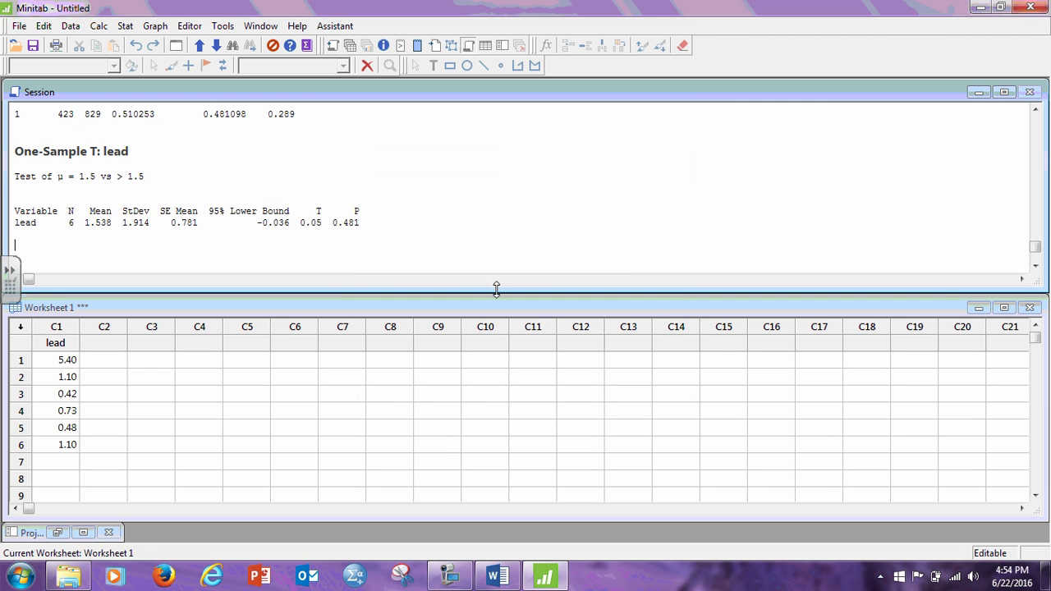
- Compare the One-Sample T output for lead with Word's question 5, finishing in Word
click(492, 579)
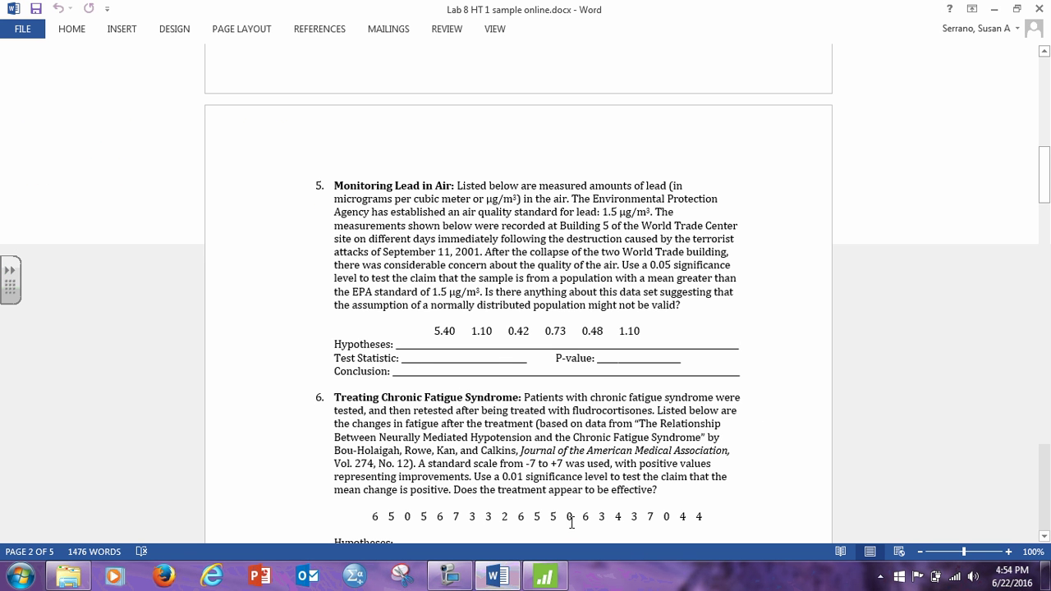
click(544, 579)
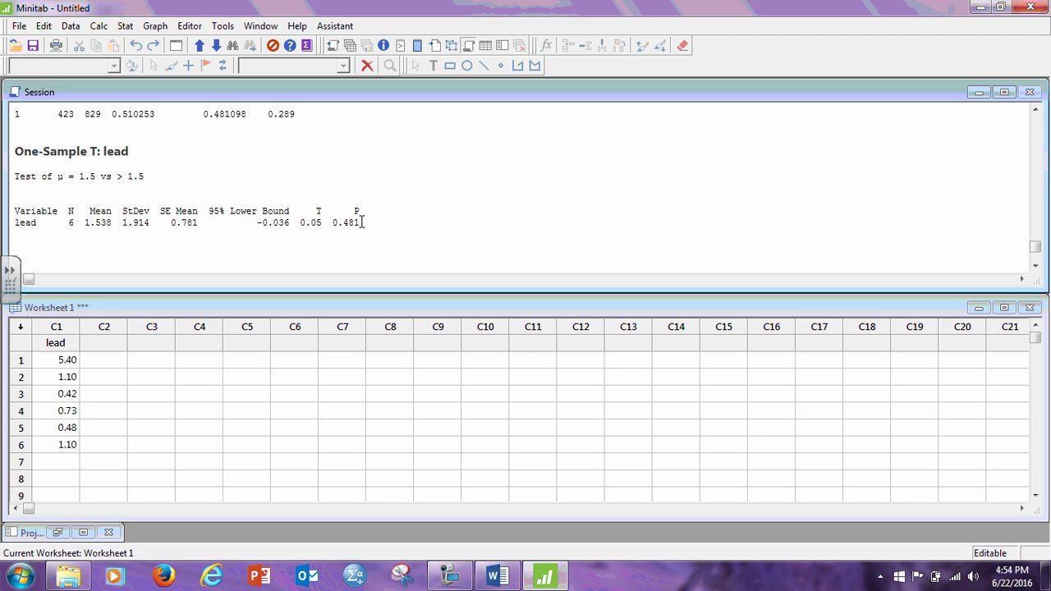
click(496, 577)
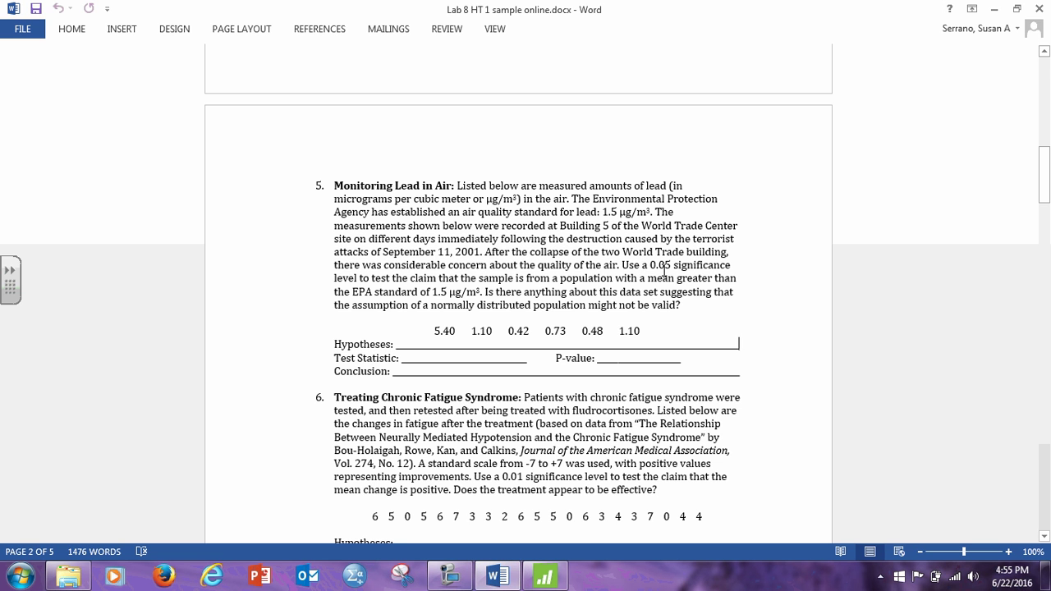
click(544, 576)
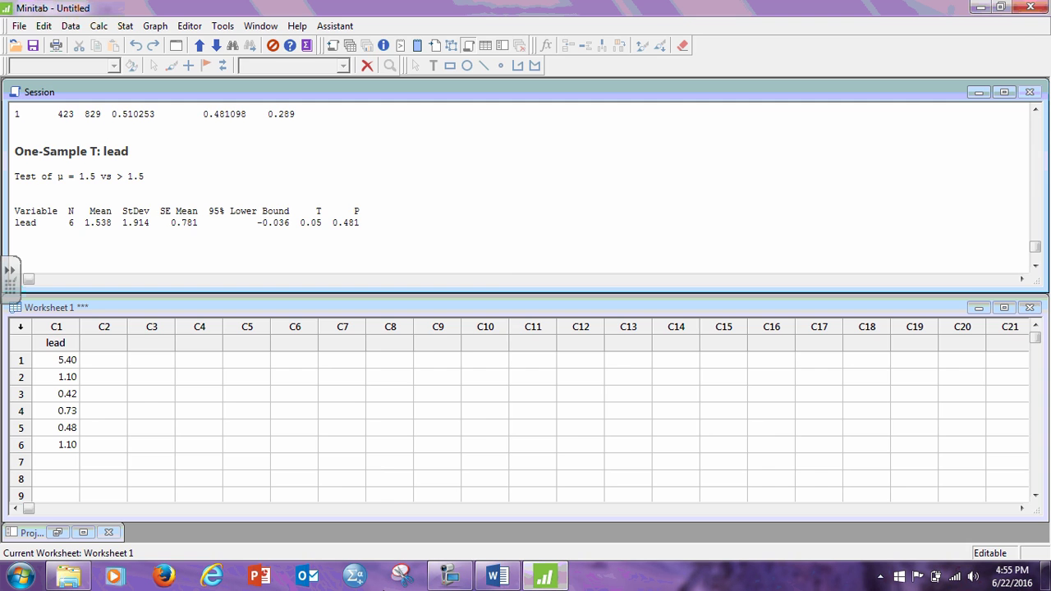
click(502, 578)
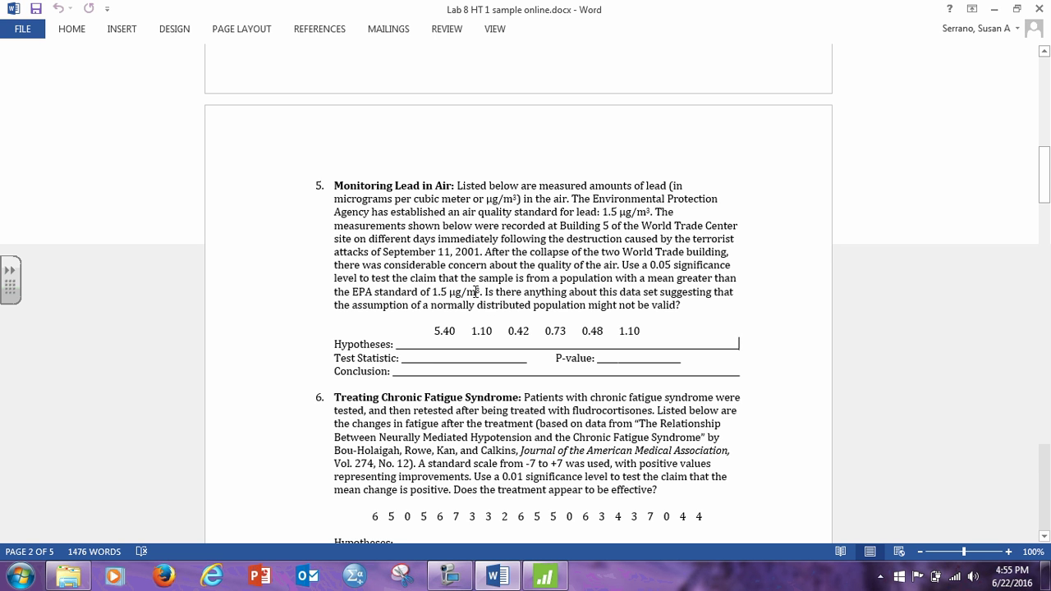
drag(484, 291, 690, 310)
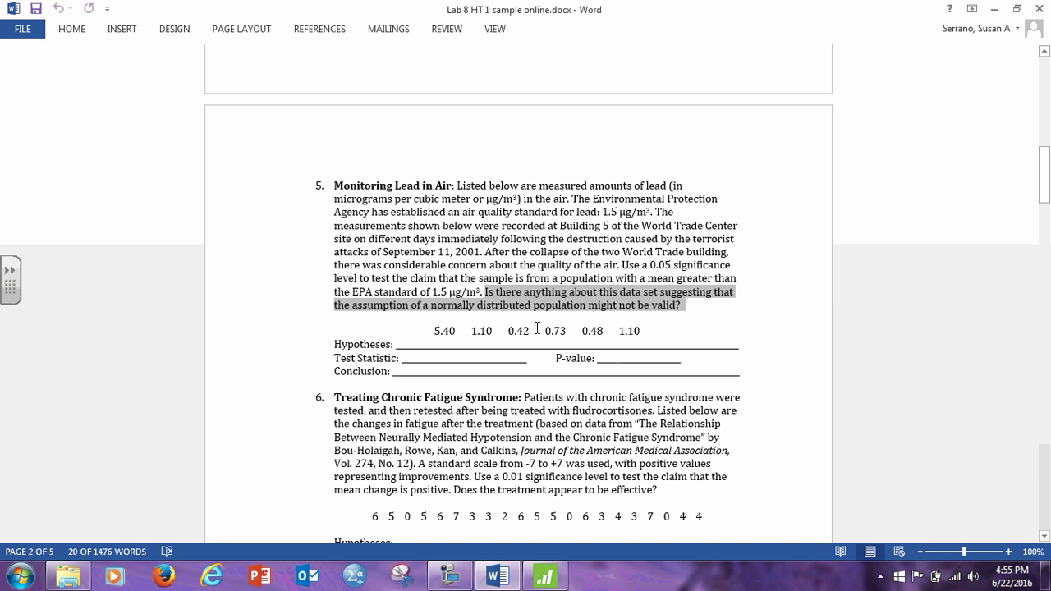
click(771, 323)
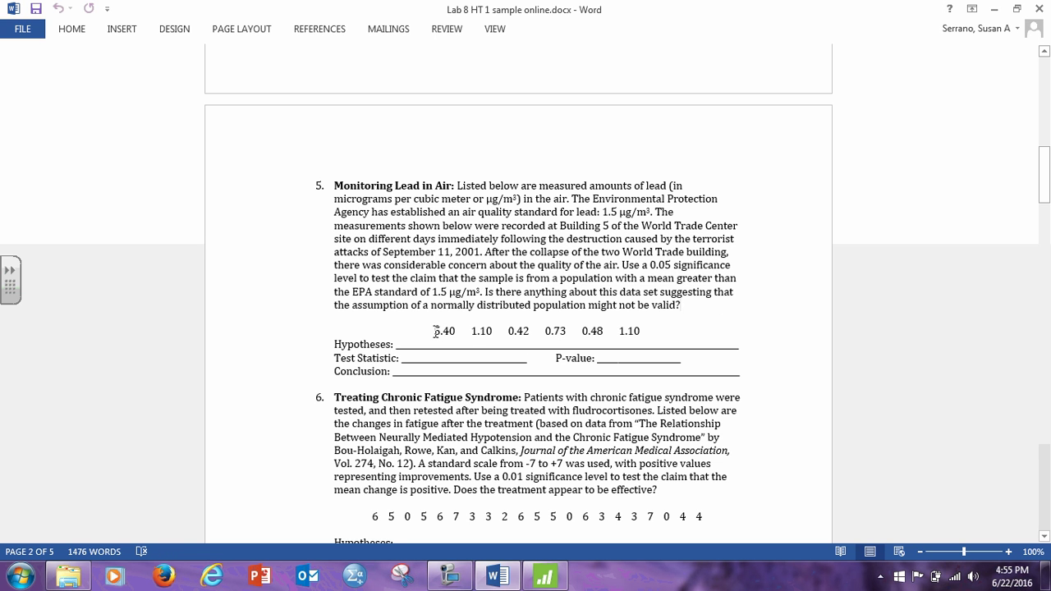
double_click(445, 330)
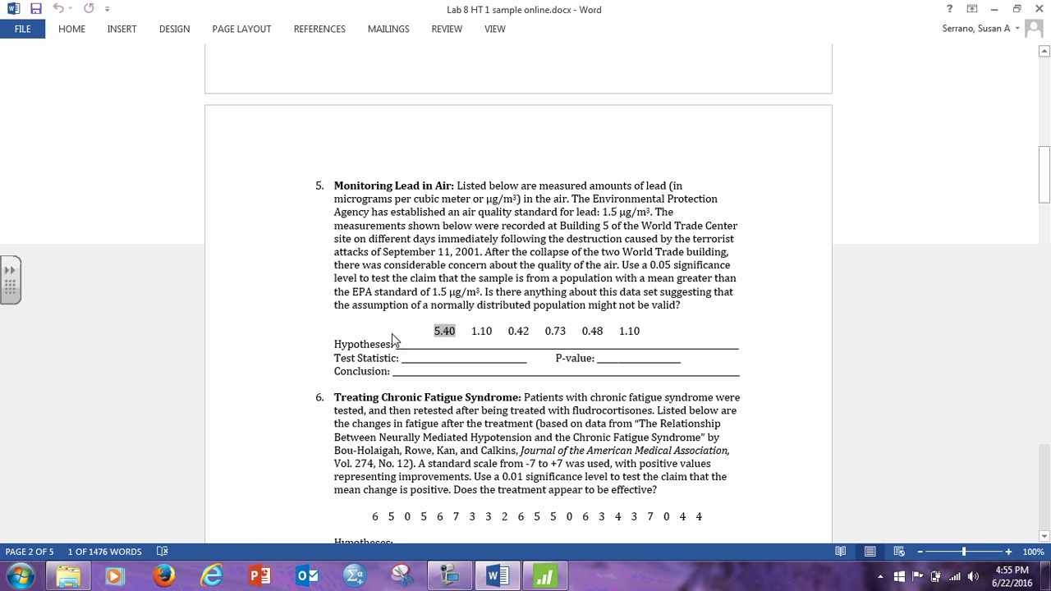
click(413, 321)
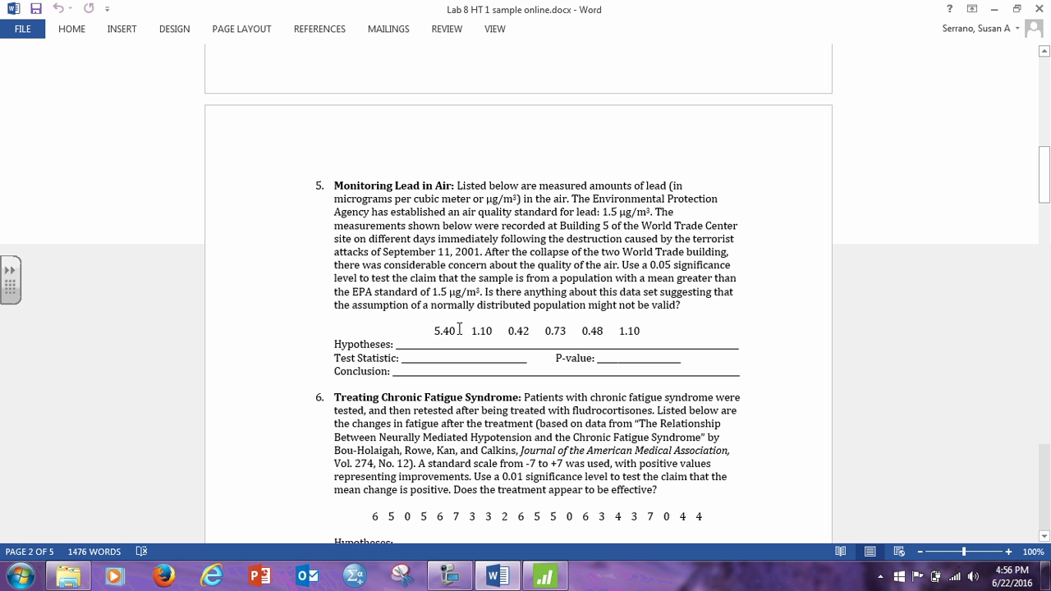
drag(459, 329, 425, 328)
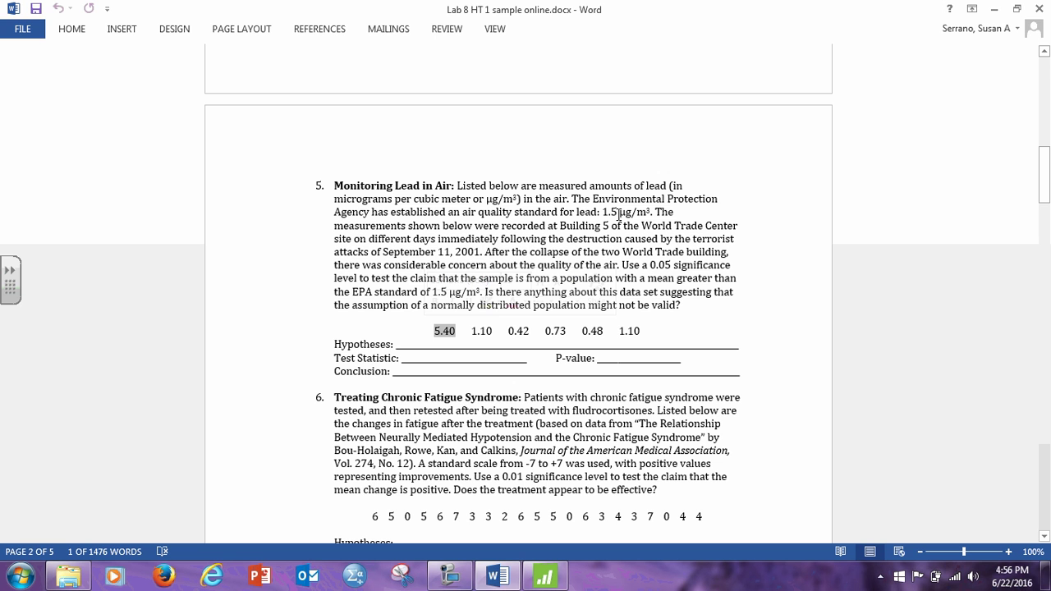
click(397, 331)
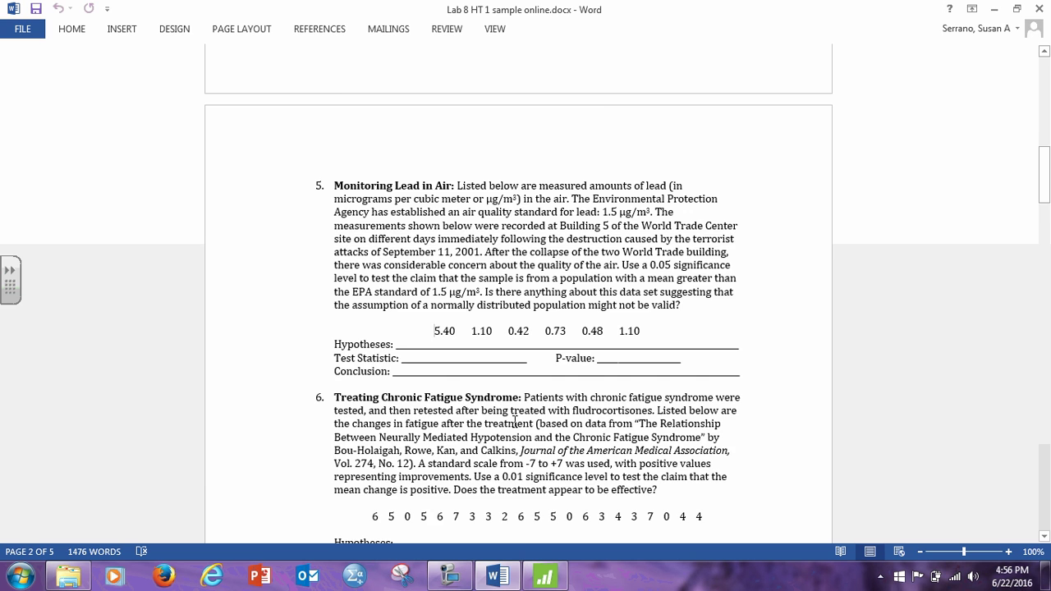
- Scroll down past questions 6–12 to question 13, Hypothesis Testing with Simulation, on page 5
scroll(506, 426, down, 10)
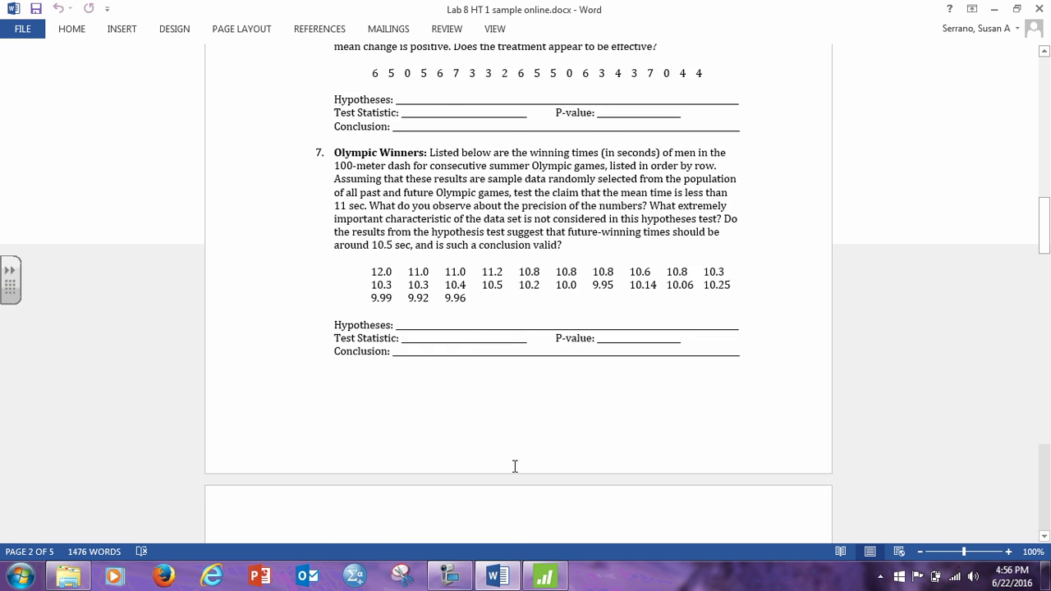
scroll(484, 180, up, 3)
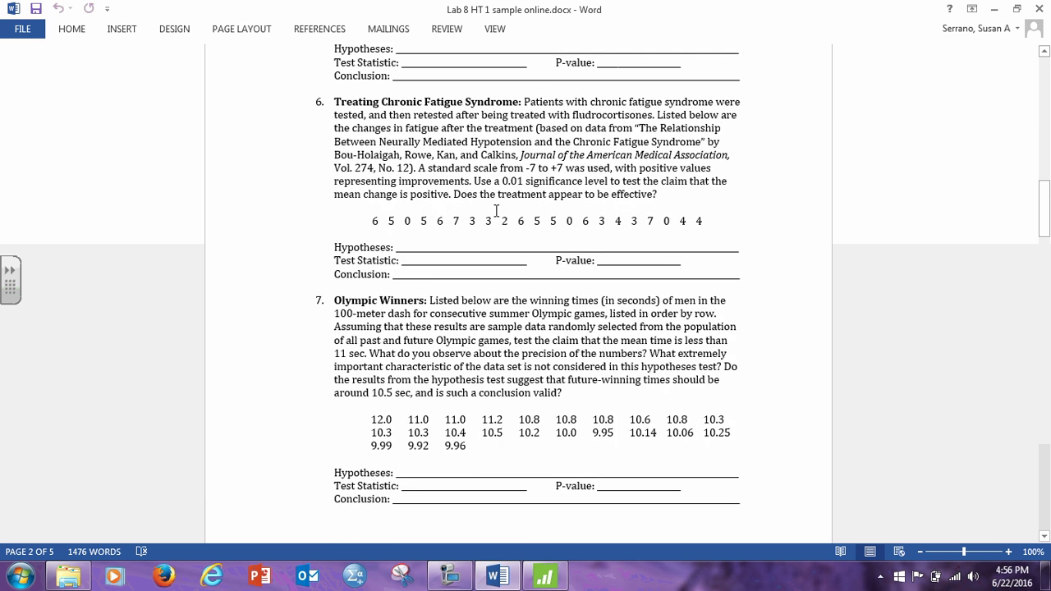
scroll(493, 222, down, 10)
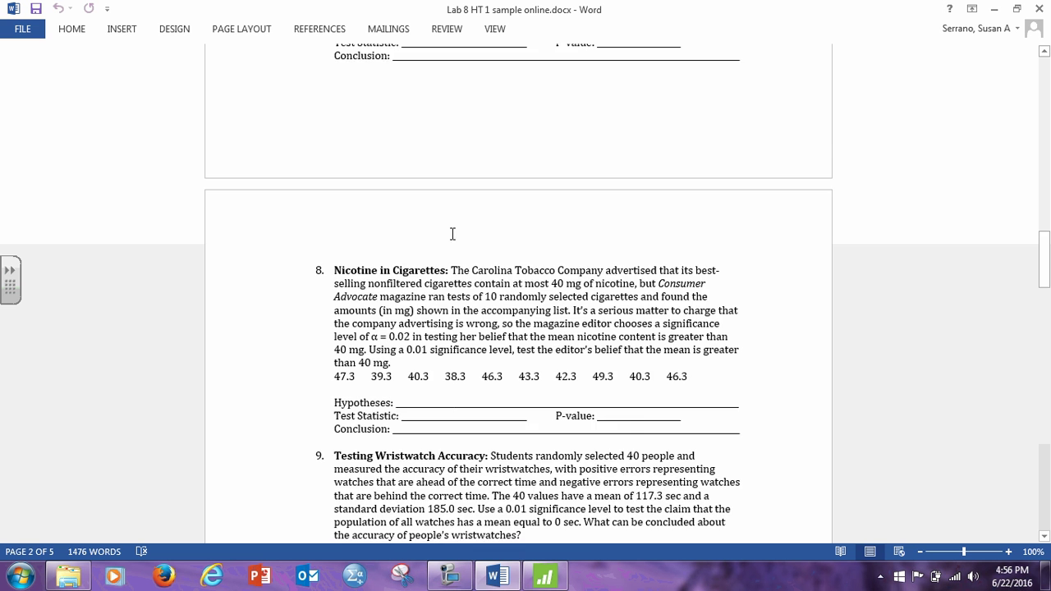
scroll(449, 233, down, 3)
scroll(443, 193, down, 1)
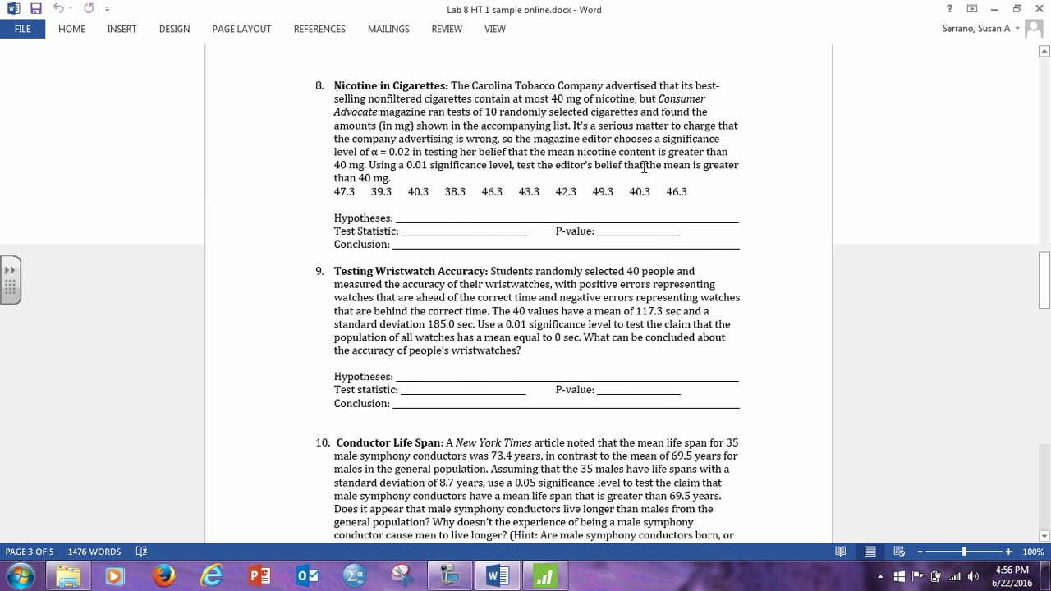
scroll(643, 167, down, 3)
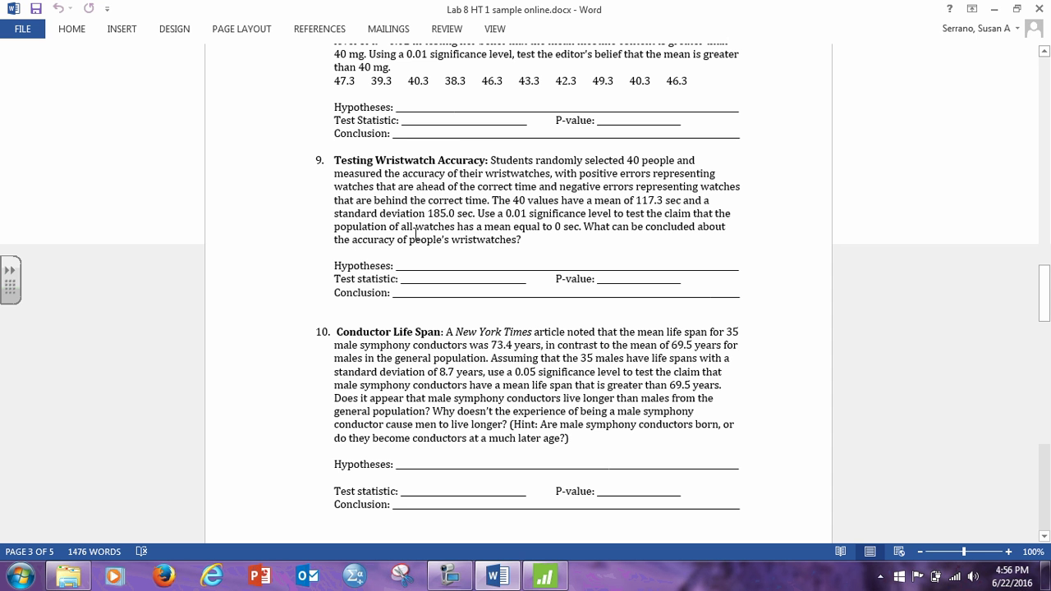
scroll(507, 232, down, 4)
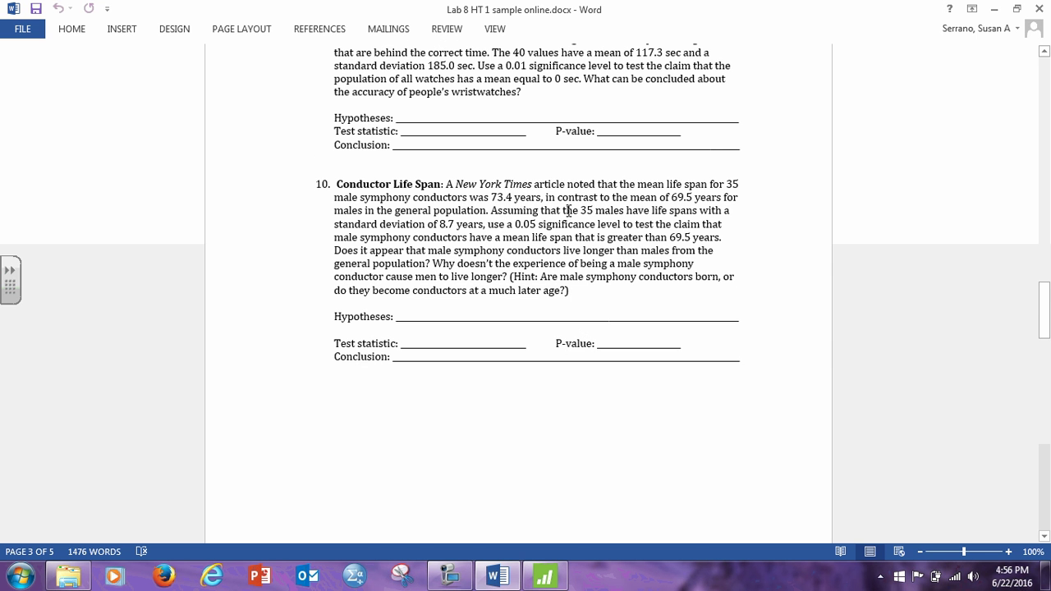
scroll(465, 238, down, 13)
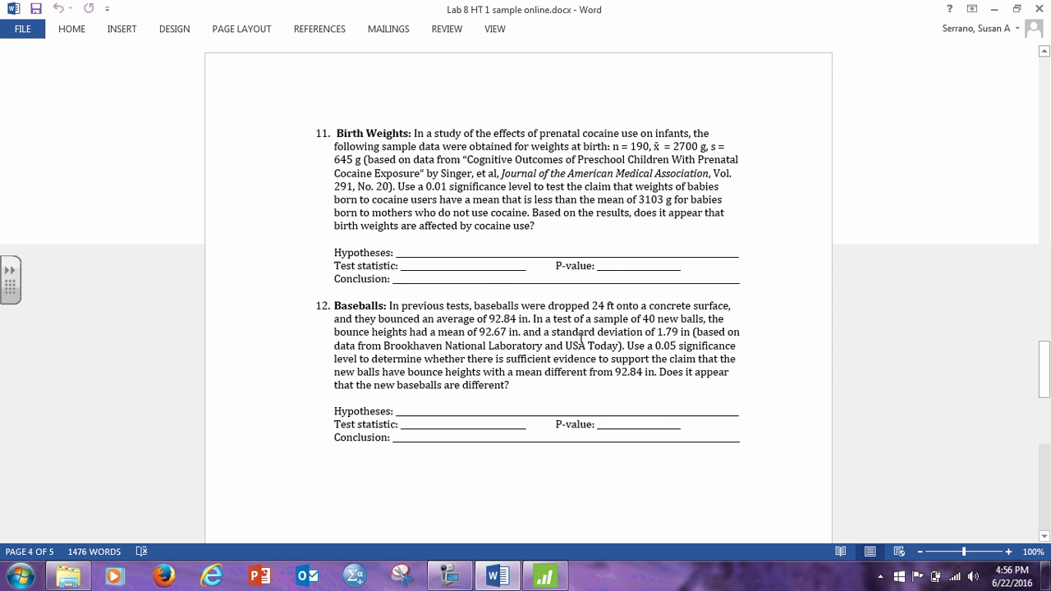
scroll(539, 380, down, 15)
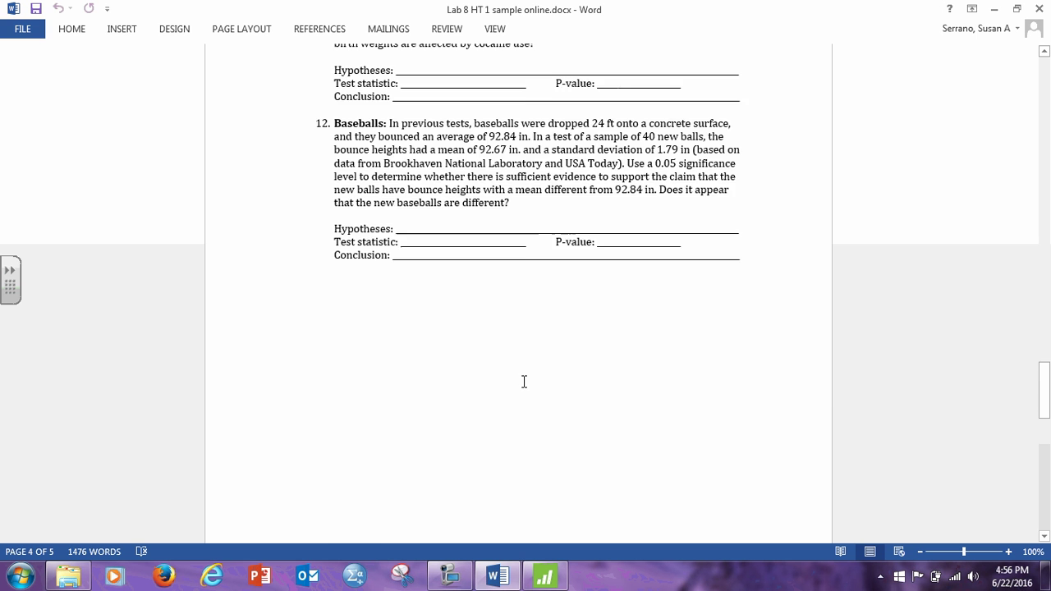
scroll(514, 378, down, 3)
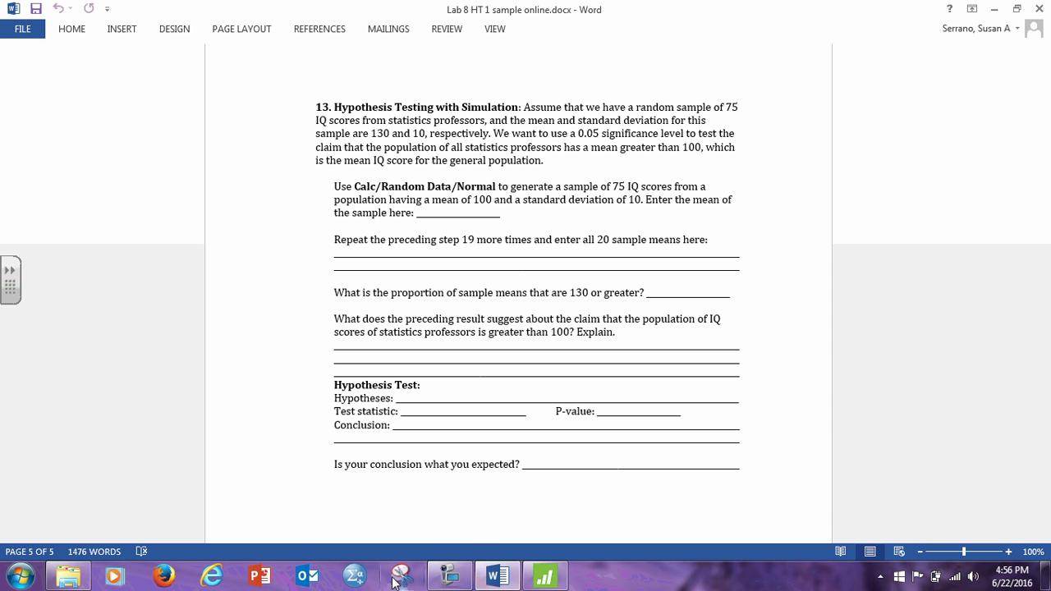
click(450, 576)
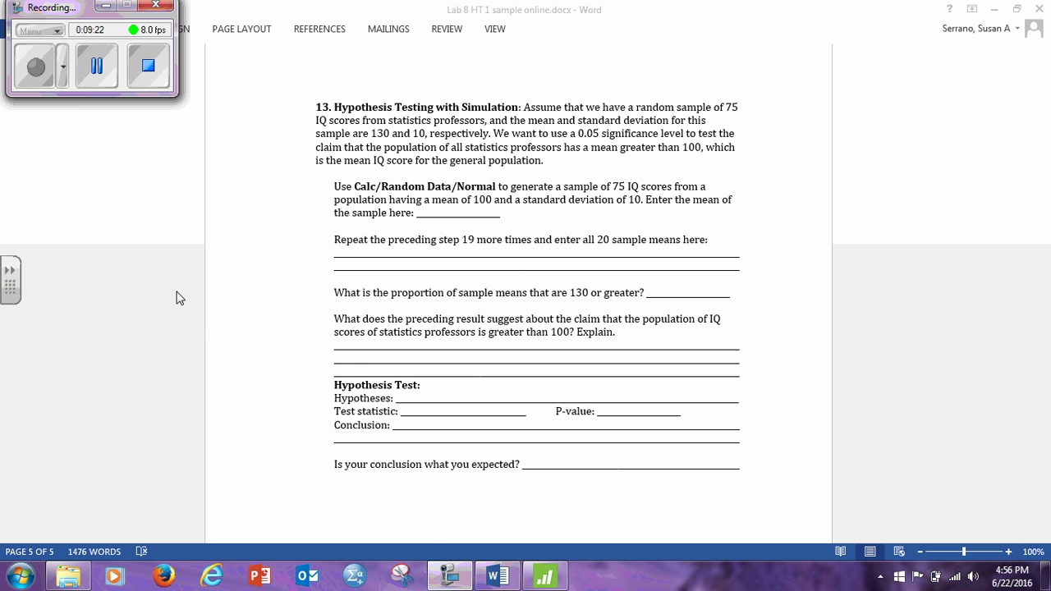
click(96, 66)
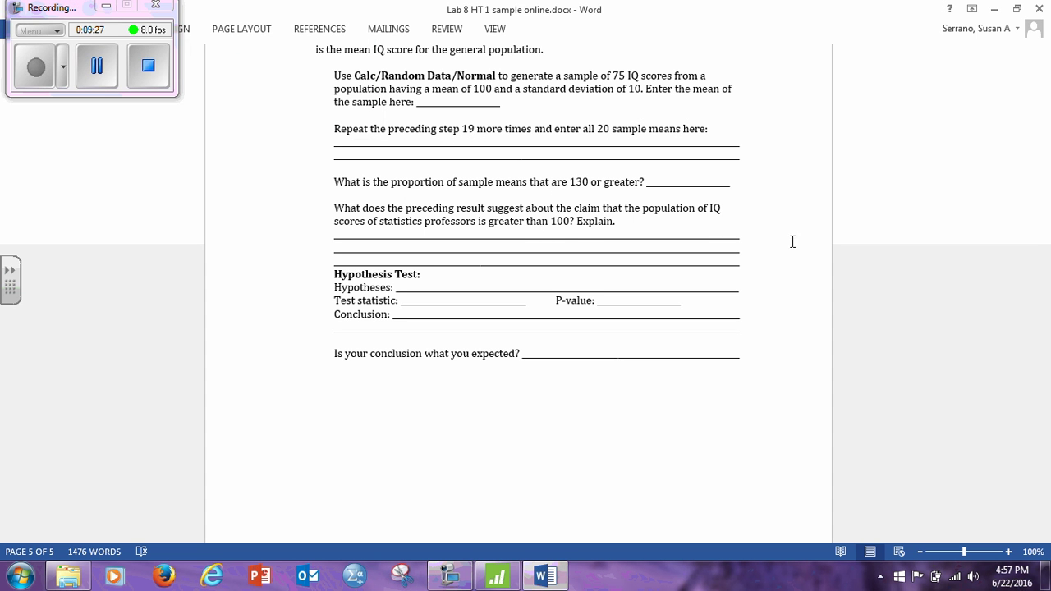
scroll(625, 294, up, 3)
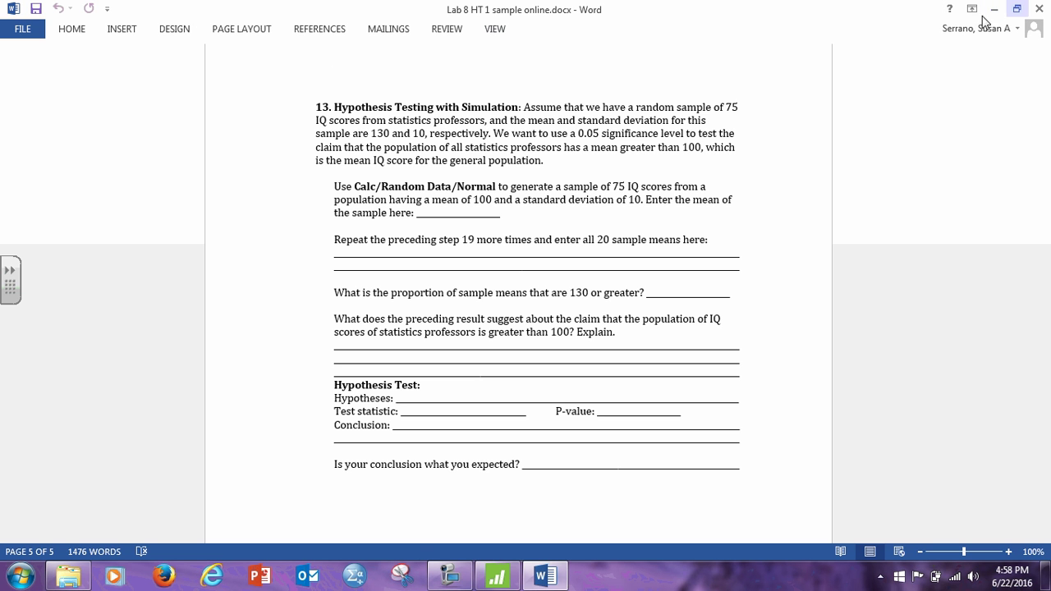
mouse_move(450, 576)
click(450, 497)
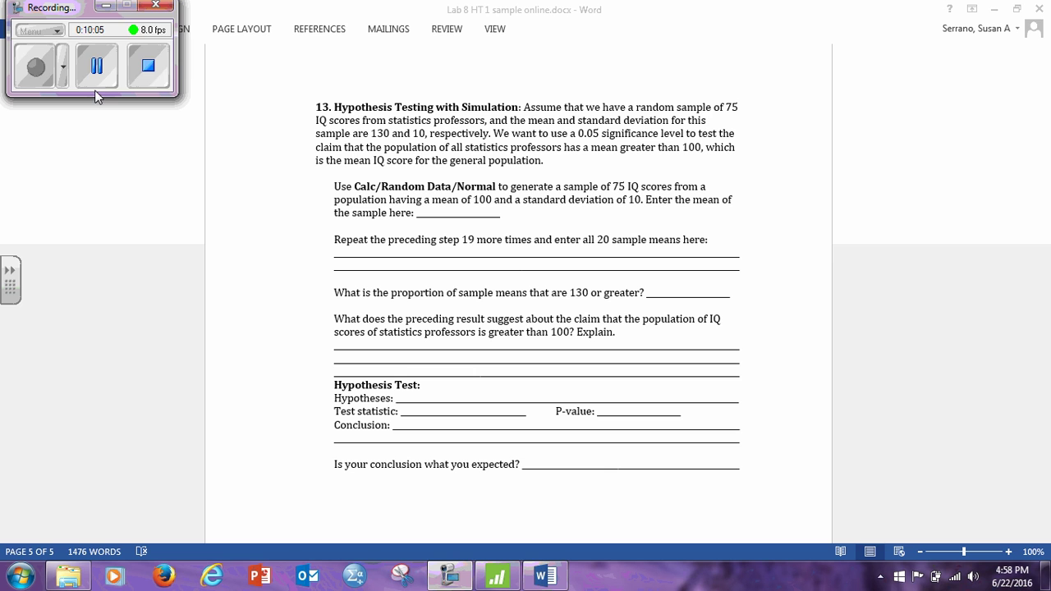